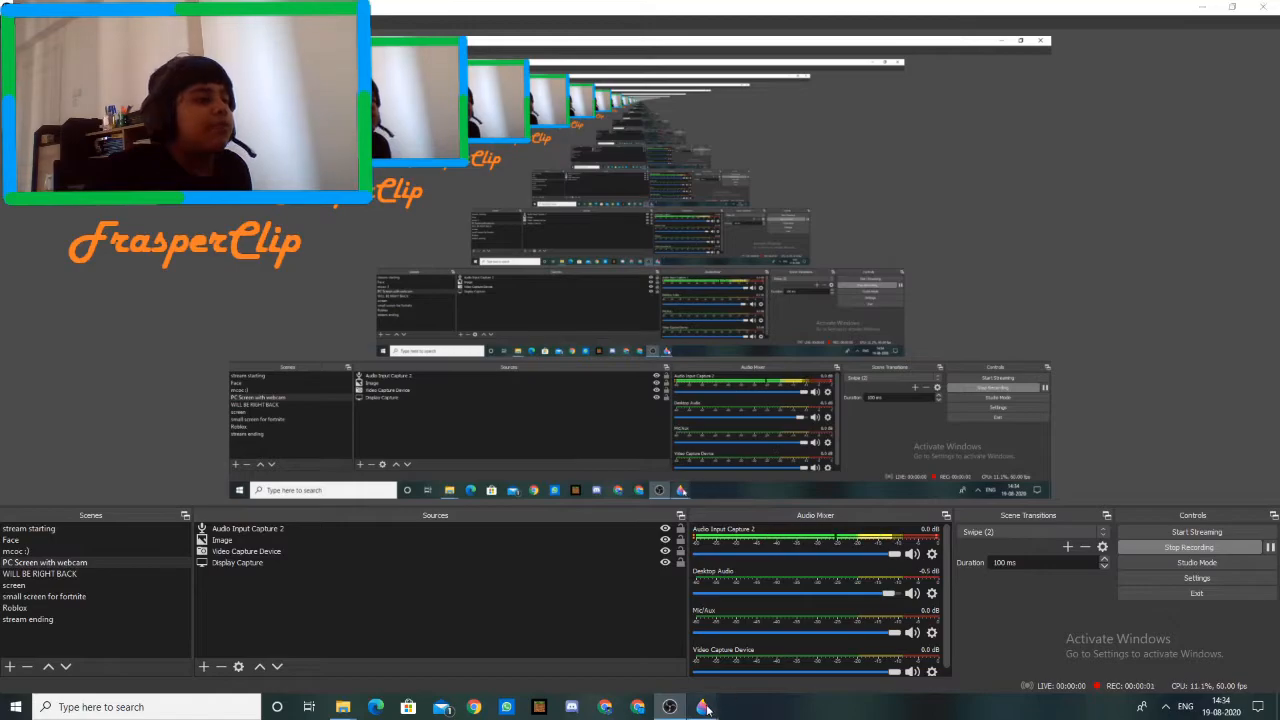
Step: Switch to the blank untitled project in Paint 3D
{"action": "left_click", "coordinate": [643, 662]}
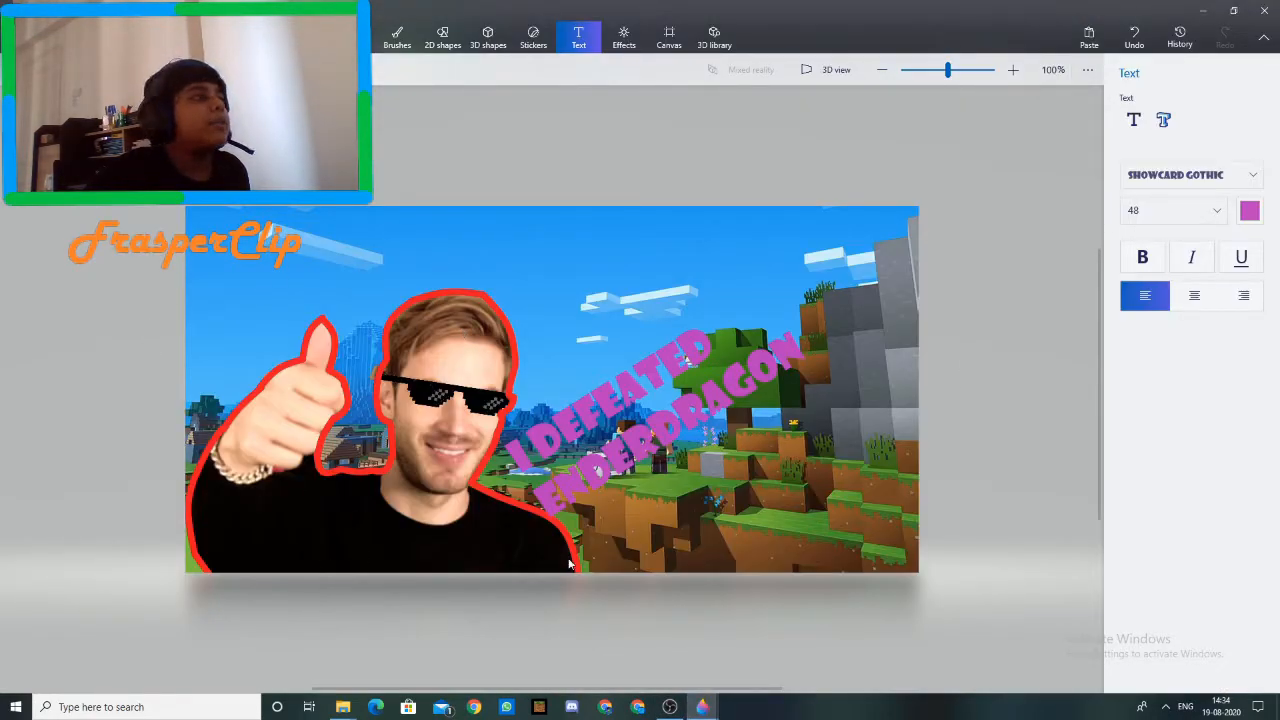
{"action": "mouse_move", "coordinate": [703, 707]}
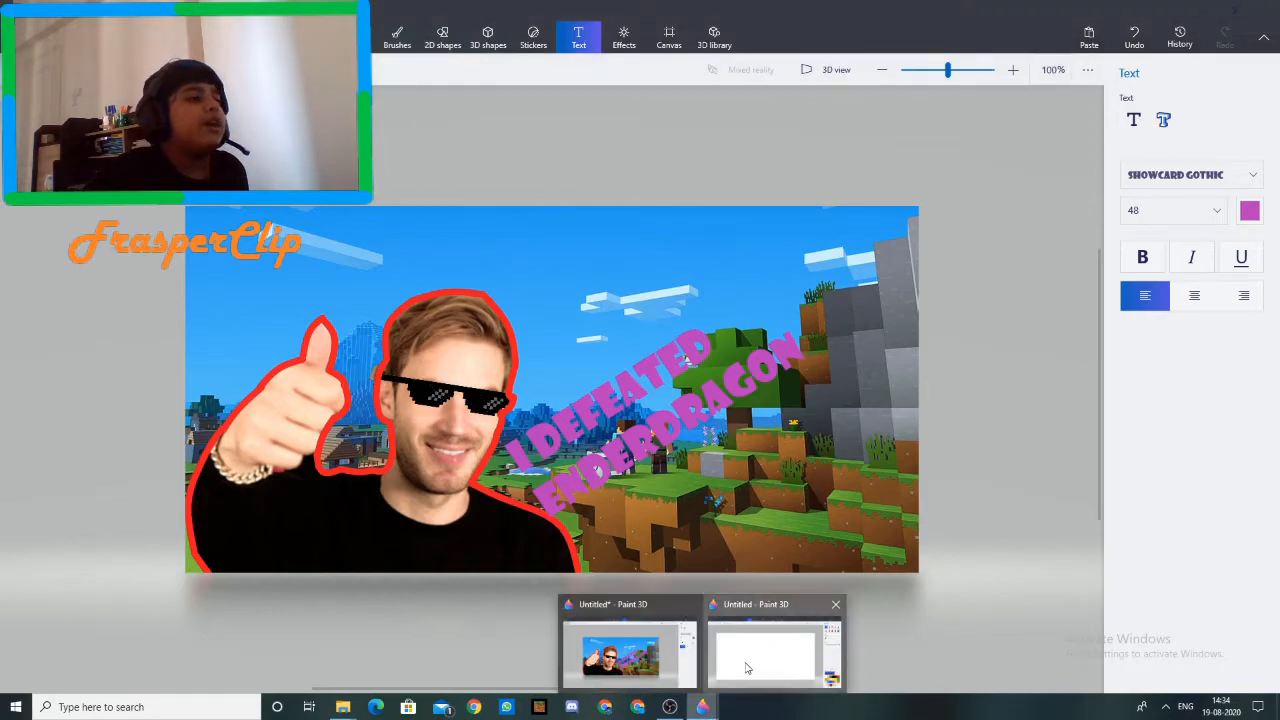
{"action": "left_click", "coordinate": [748, 664]}
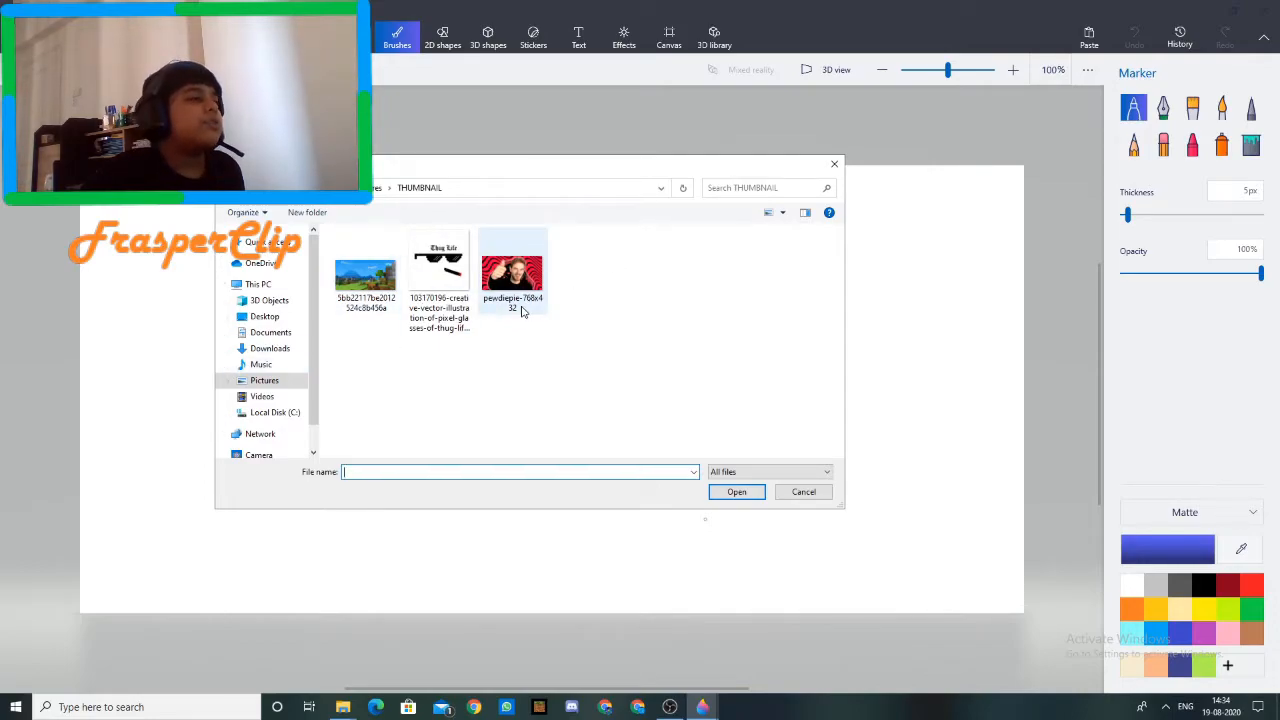
{"action": "left_click_drag", "start_coordinate": [675, 170], "coordinate": [553, 171]}
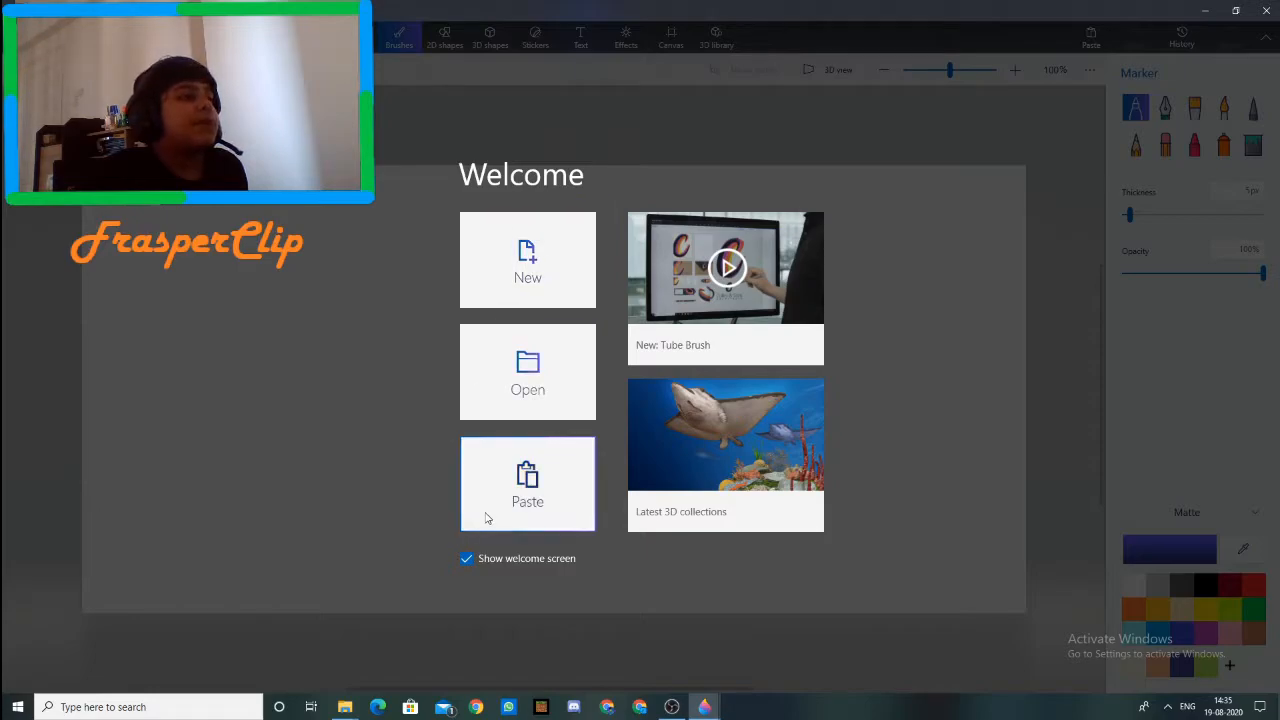
Step: Open the Minecraft landscape image 5bb22117be2012524c8b456a from the THUMBNAIL folder as the background
{"action": "left_click", "coordinate": [555, 358]}
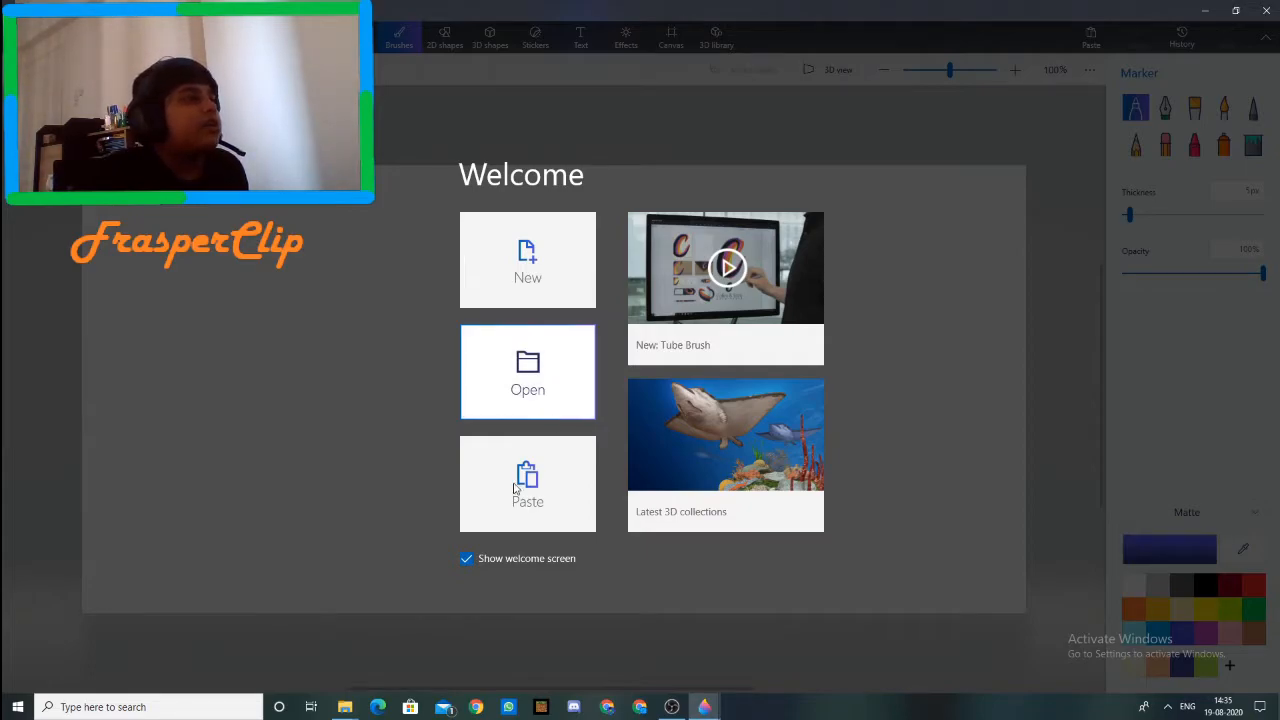
{"action": "left_click", "coordinate": [300, 100]}
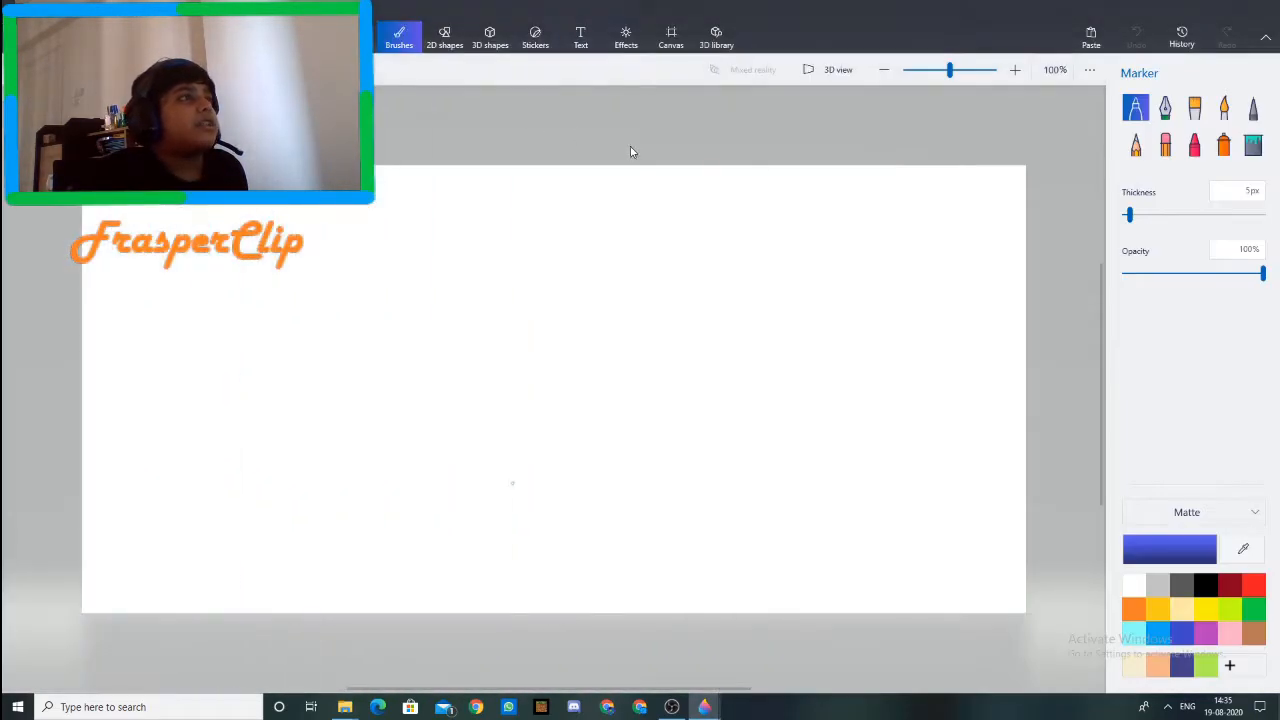
{"action": "left_click", "coordinate": [268, 262]}
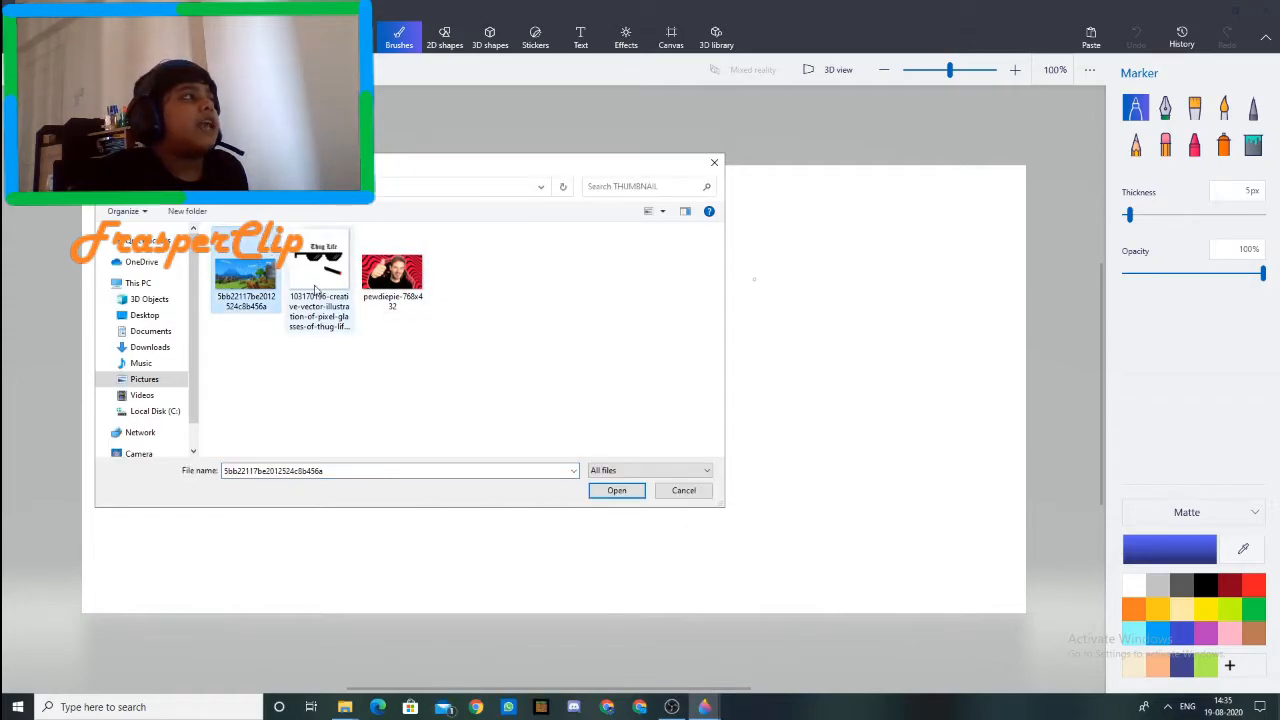
{"action": "left_click", "coordinate": [628, 492]}
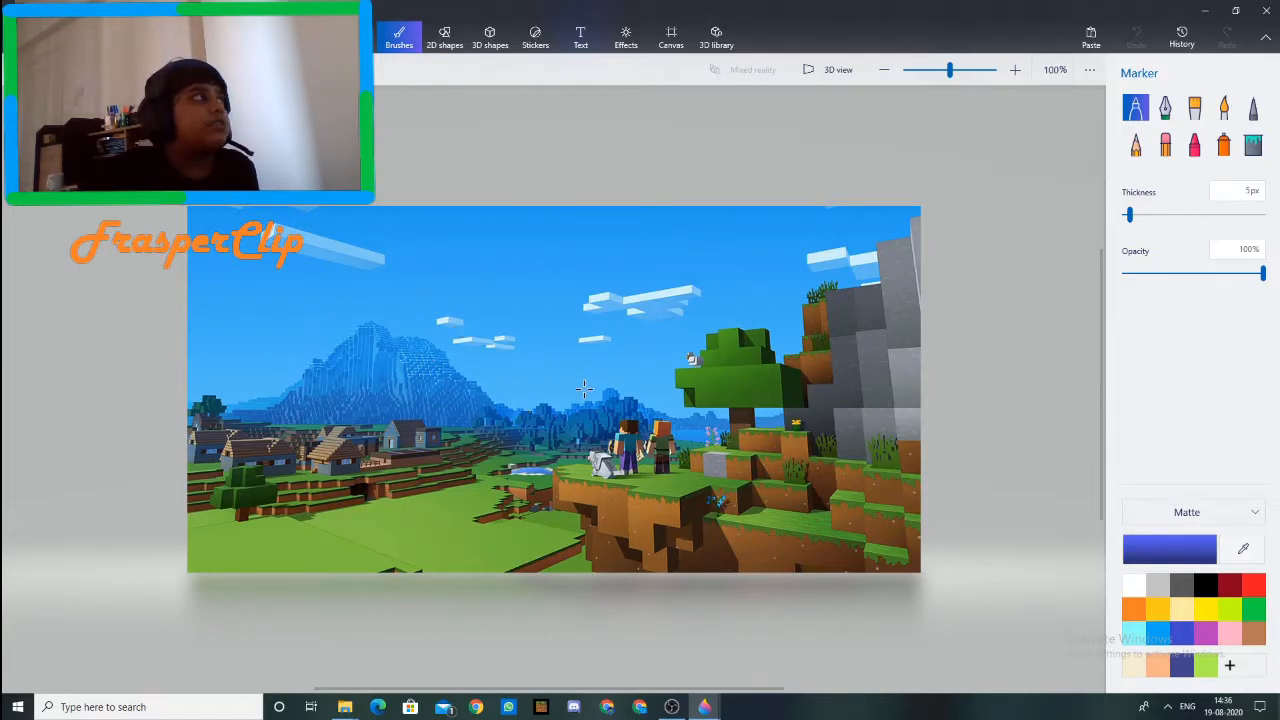
Step: Add the pewdiepie-768x432 image from the THUMBNAIL folder to the canvas as a custom sticker
{"action": "left_click", "coordinate": [531, 36]}
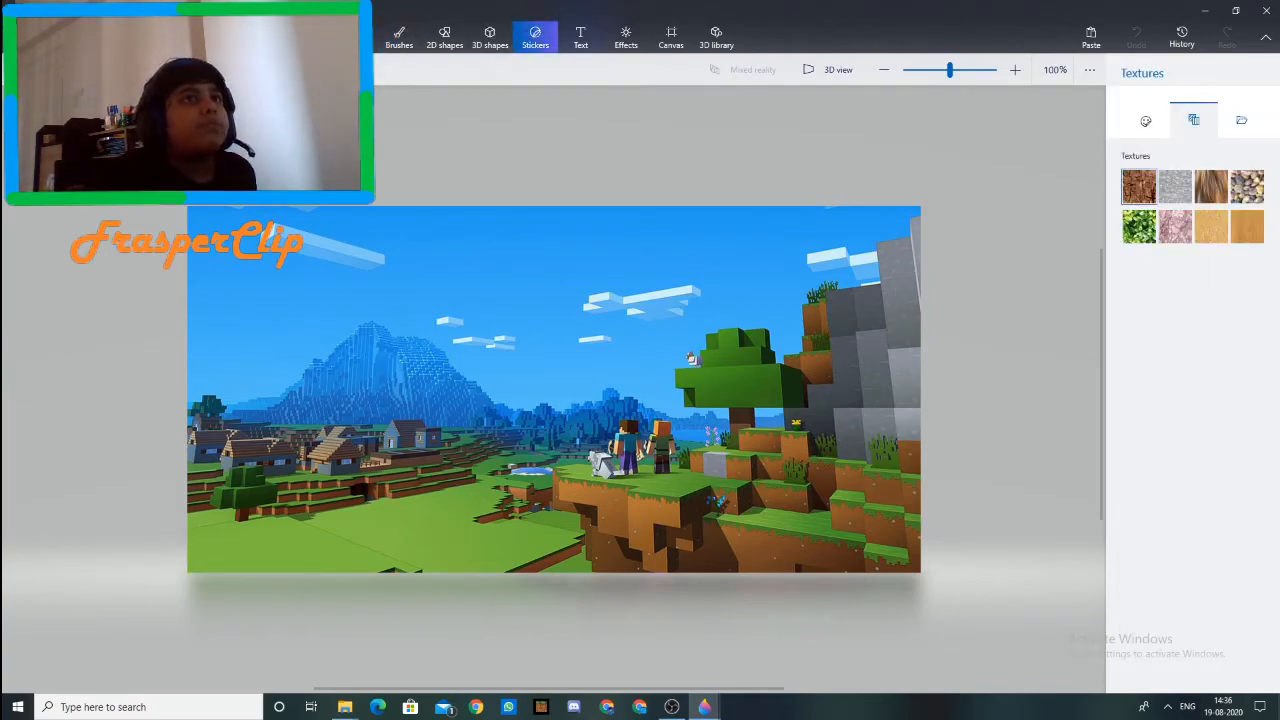
{"action": "left_click", "coordinate": [1240, 121]}
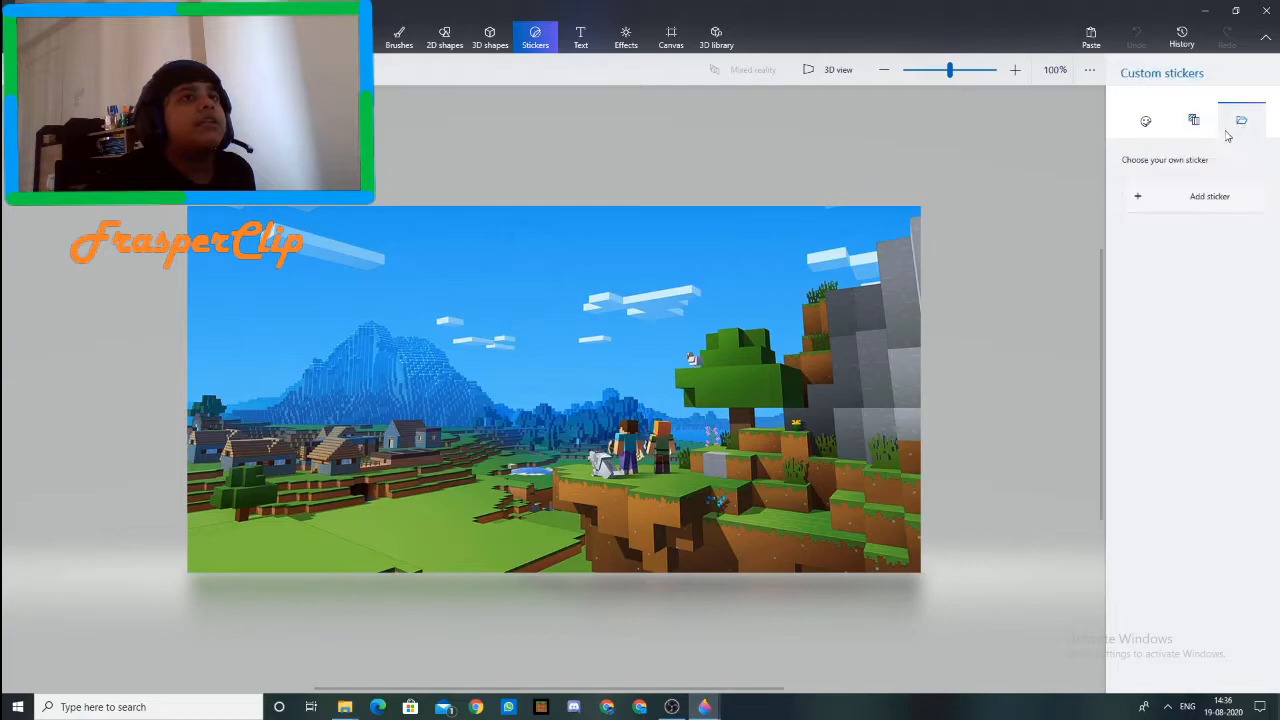
{"action": "left_click", "coordinate": [1199, 203]}
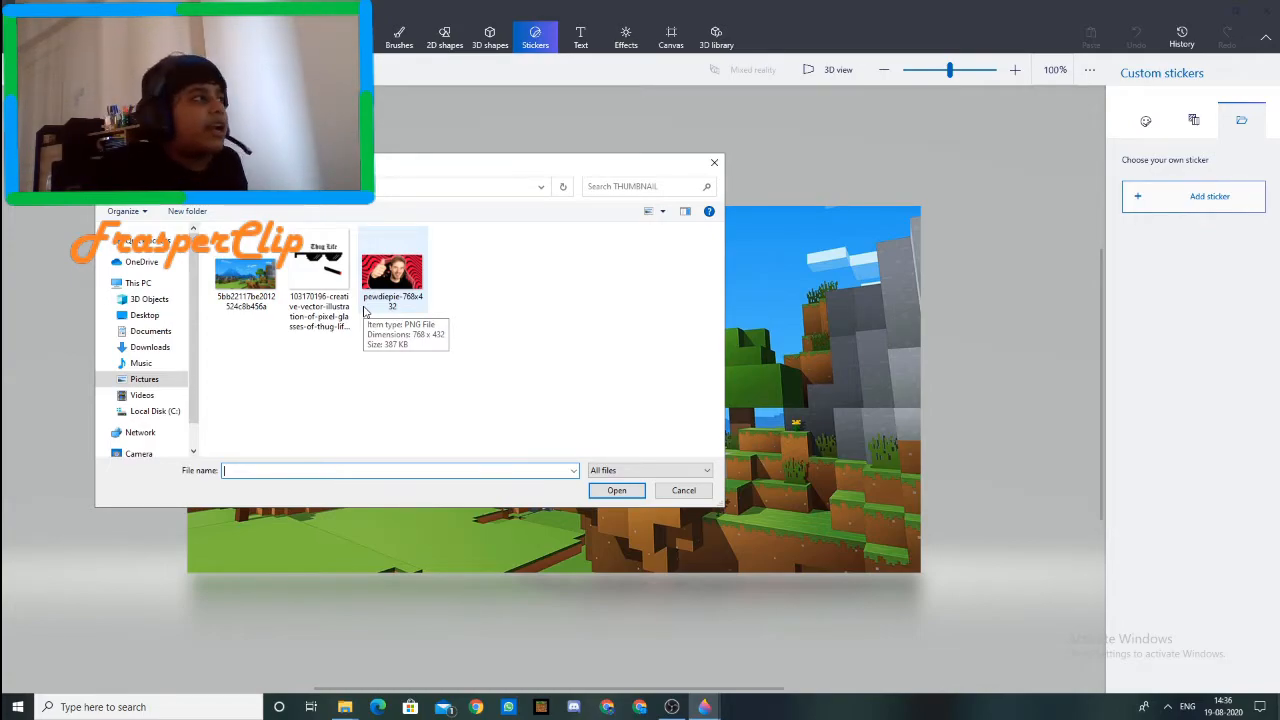
{"action": "left_click", "coordinate": [390, 275]}
{"action": "left_click", "coordinate": [643, 492]}
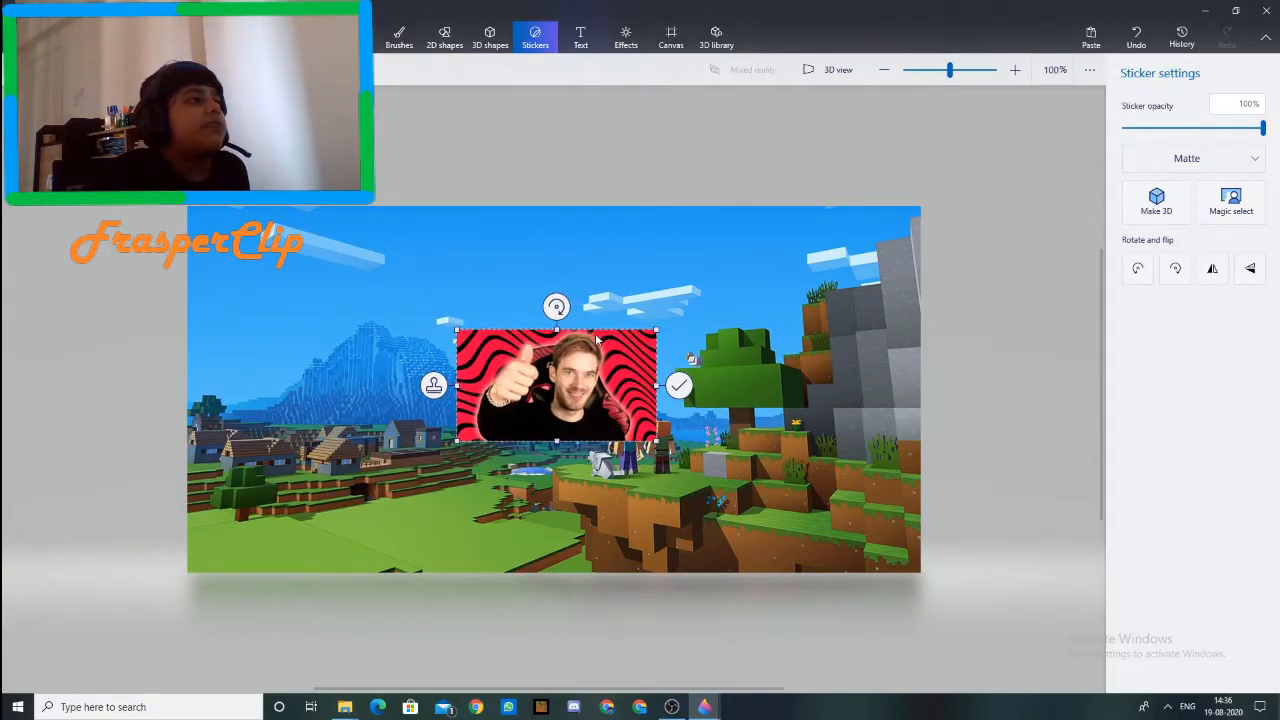
Step: Enlarge the PewDiePie sticker to over half the canvas width and align it with the canvas's lower-left corner
{"action": "left_click_drag", "start_coordinate": [456, 440], "coordinate": [424, 426]}
{"action": "left_click_drag", "start_coordinate": [256, 530], "coordinate": [191, 558]}
{"action": "left_click_drag", "start_coordinate": [294, 482], "coordinate": [287, 497]}
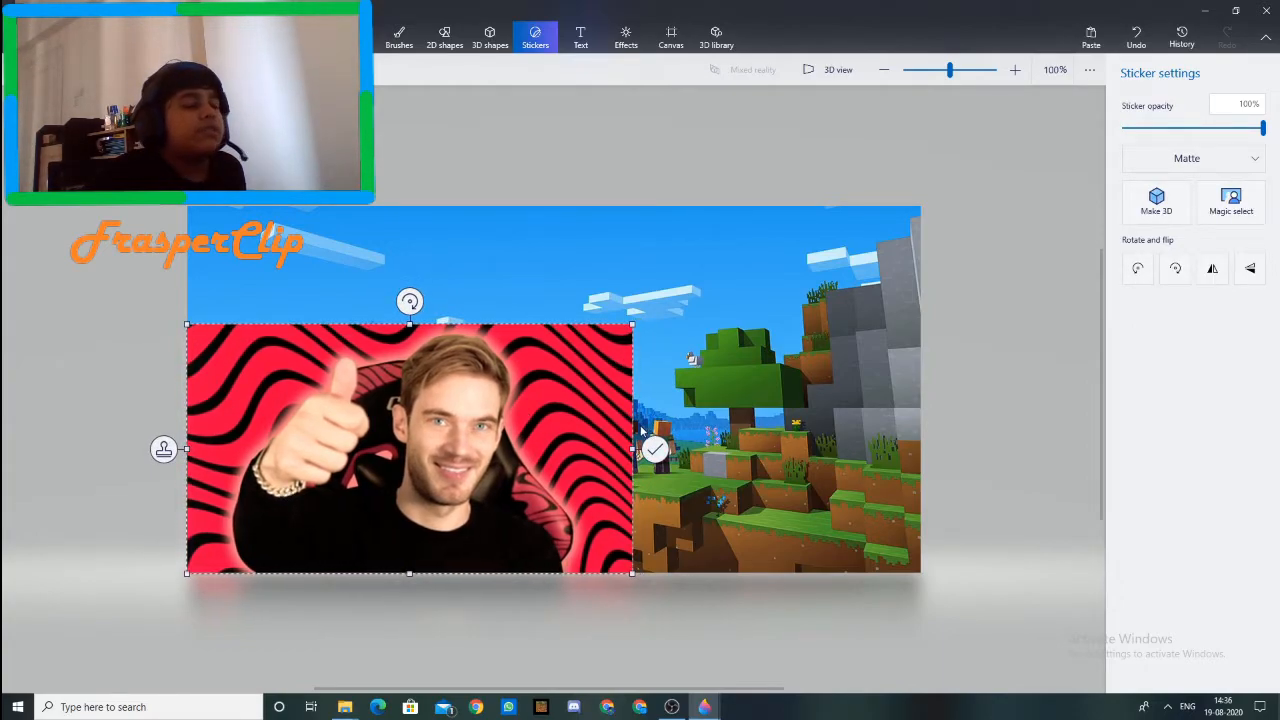
{"action": "mouse_move", "coordinate": [565, 422]}
{"action": "left_mouse_down"}
{"action": "mouse_move", "coordinate": [551, 426]}
{"action": "mouse_move", "coordinate": [567, 416]}
{"action": "left_mouse_up"}
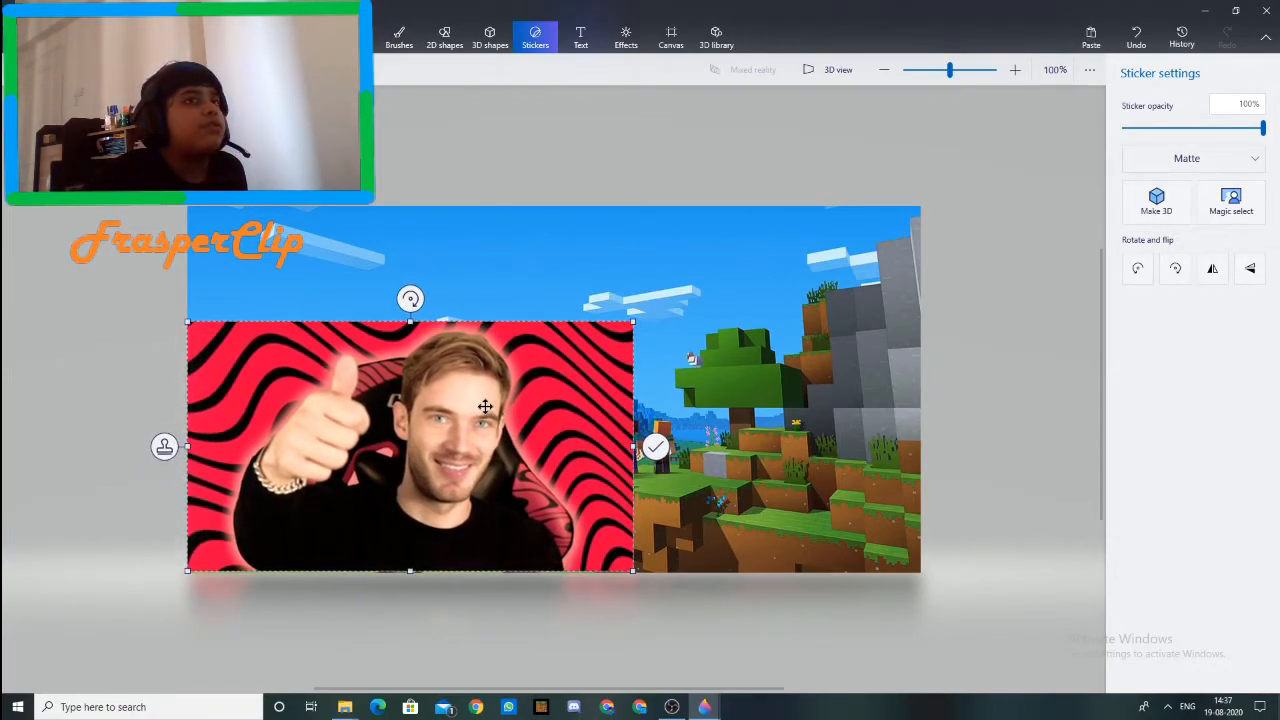
Step: Start a Magic select cutout of the PewDiePie sticker with the focus area narrowed closely around the man
{"action": "left_click", "coordinate": [1229, 206]}
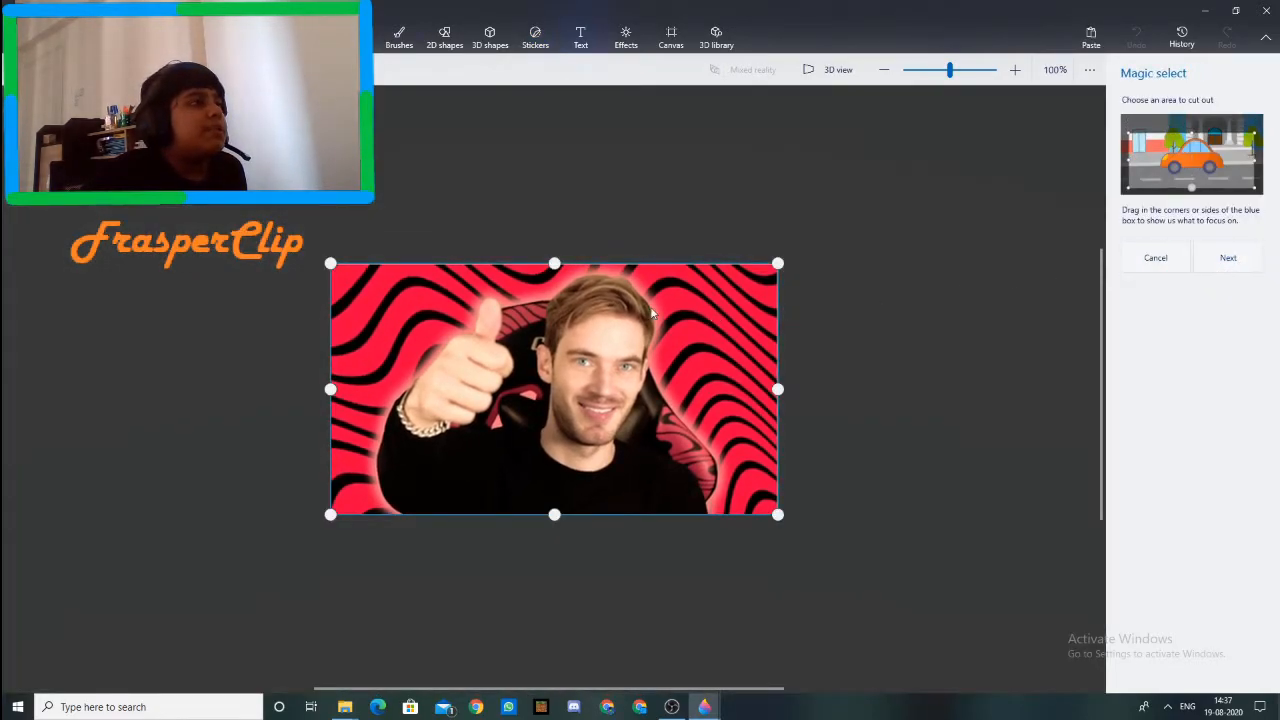
{"action": "left_click_drag", "start_coordinate": [554, 264], "coordinate": [550, 281]}
{"action": "left_click_drag", "start_coordinate": [345, 392], "coordinate": [383, 392]}
{"action": "left_click_drag", "start_coordinate": [777, 393], "coordinate": [711, 393]}
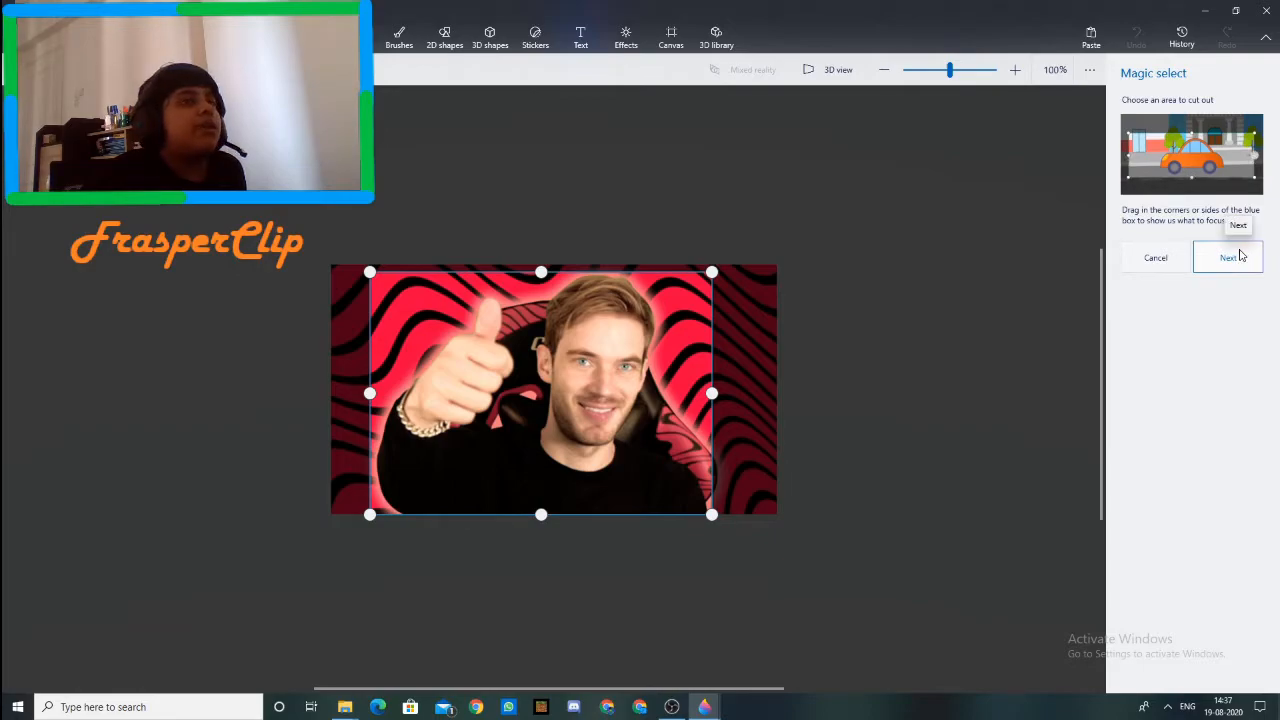
{"action": "left_click", "coordinate": [1240, 256]}
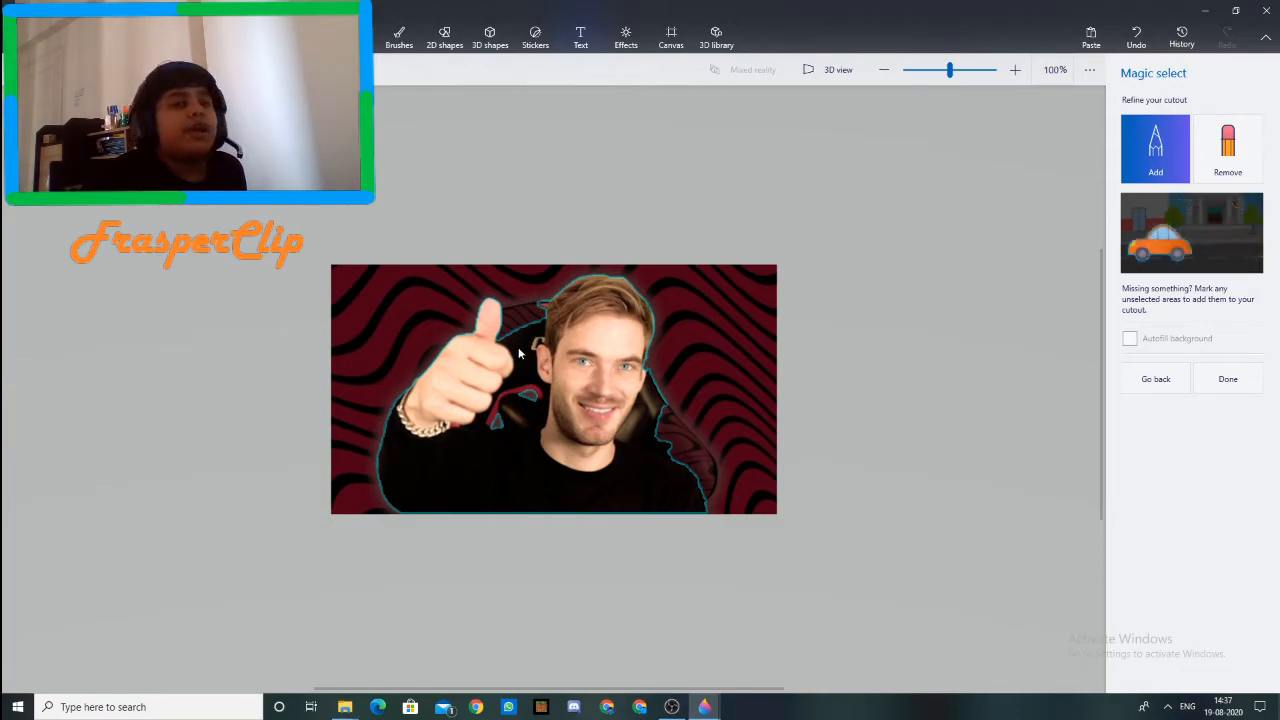
Step: Remove the chair areas beside the face and between hand and head from the cutout, and finish it
{"action": "left_click", "coordinate": [1228, 148]}
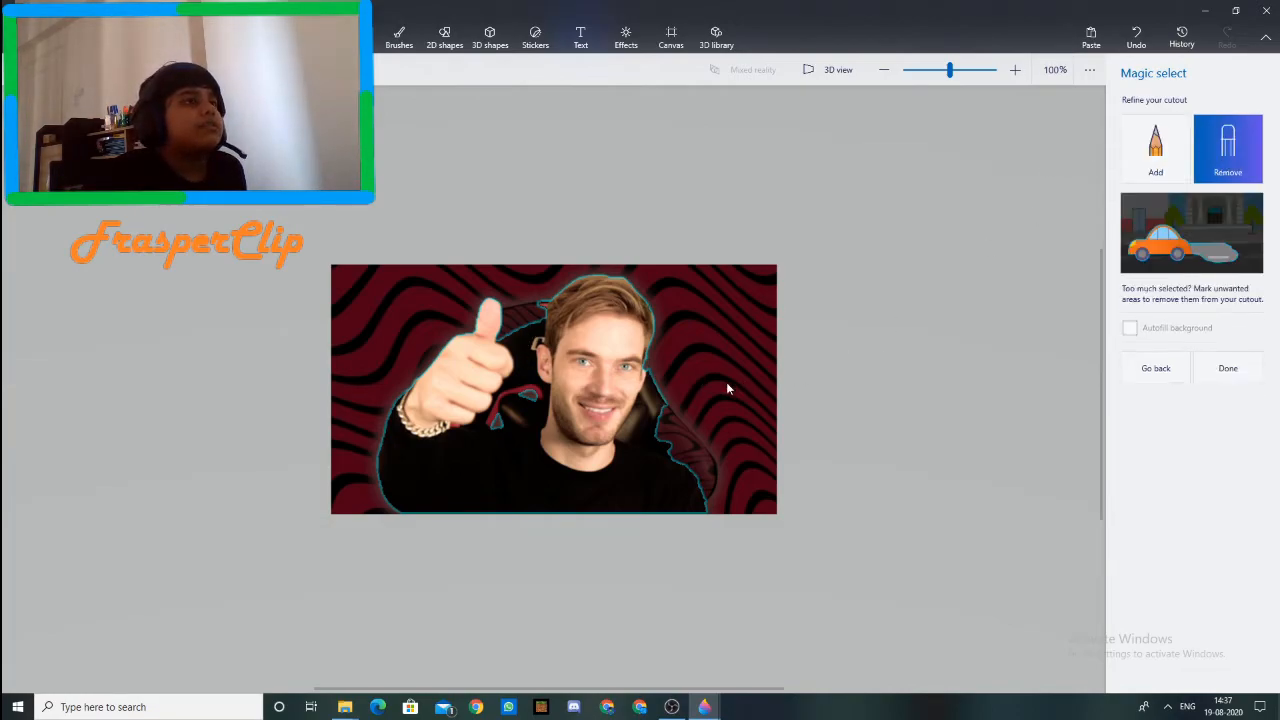
{"action": "left_click_drag", "start_coordinate": [655, 393], "coordinate": [643, 422]}
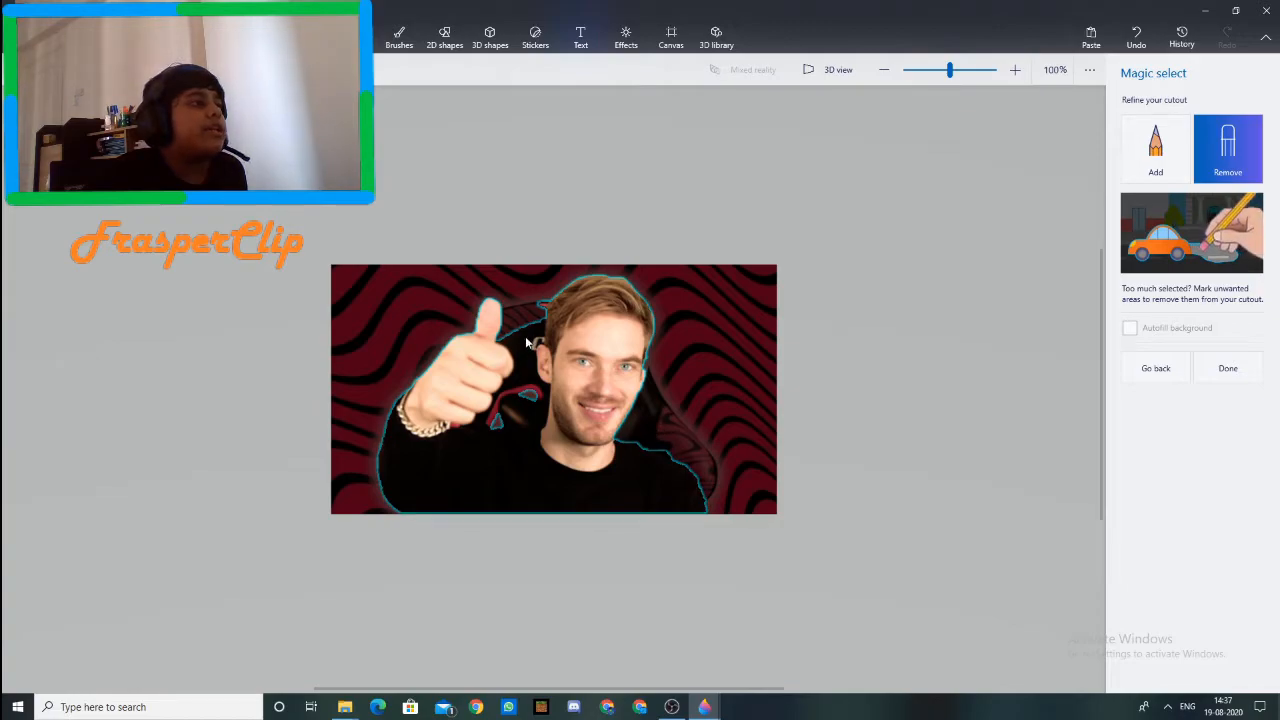
{"action": "mouse_move", "coordinate": [535, 334]}
{"action": "left_mouse_down"}
{"action": "mouse_move", "coordinate": [514, 337]}
{"action": "mouse_move", "coordinate": [543, 396]}
{"action": "mouse_move", "coordinate": [524, 416]}
{"action": "left_mouse_up"}
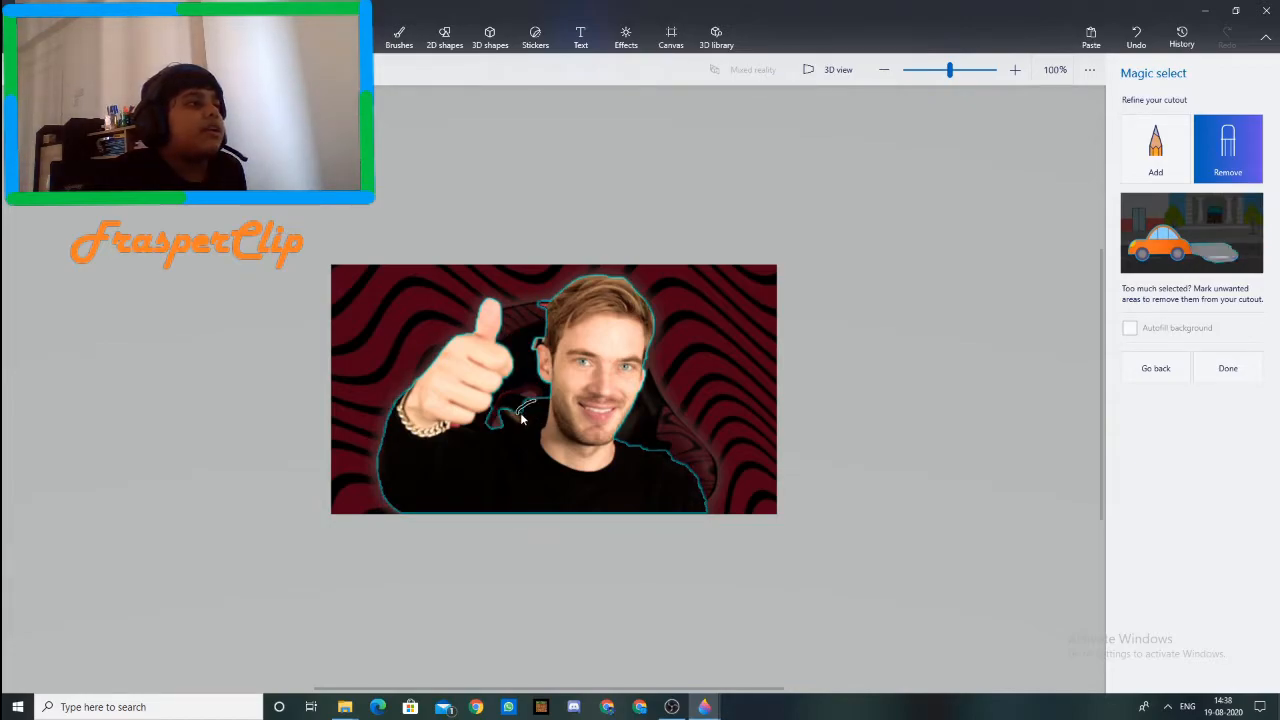
{"action": "left_click_drag", "start_coordinate": [509, 420], "coordinate": [526, 430]}
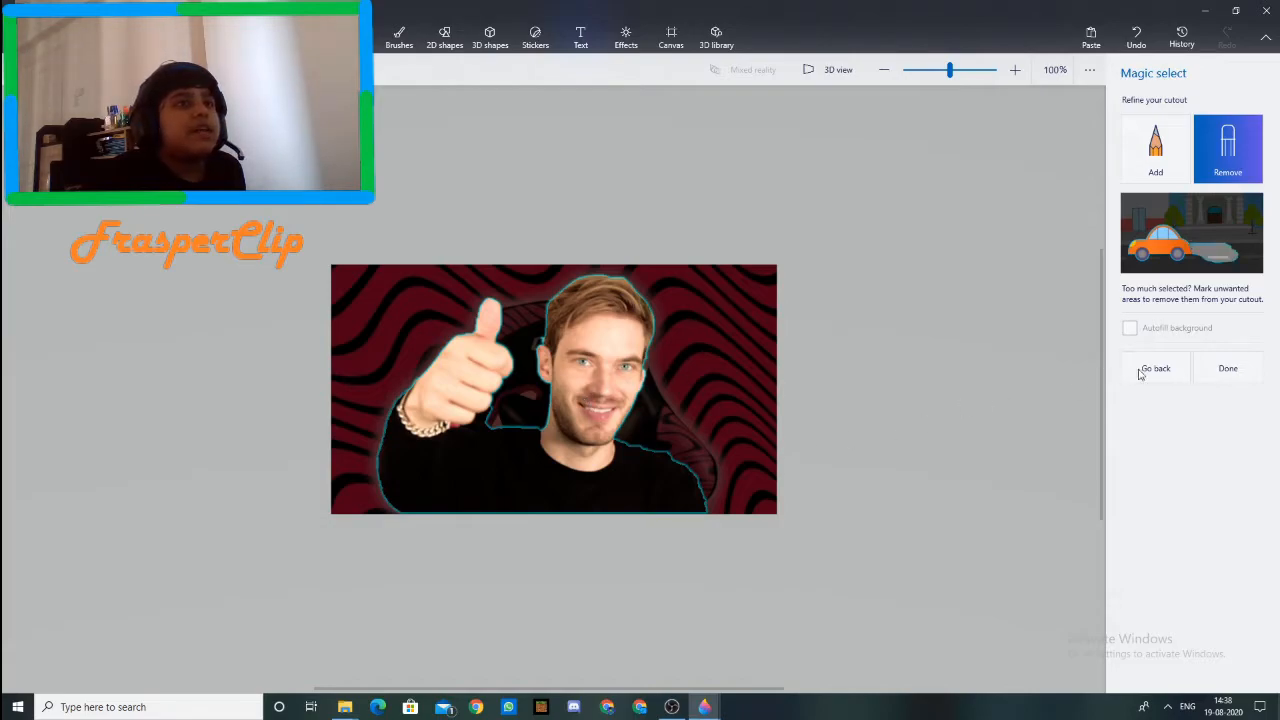
{"action": "left_click", "coordinate": [1222, 372]}
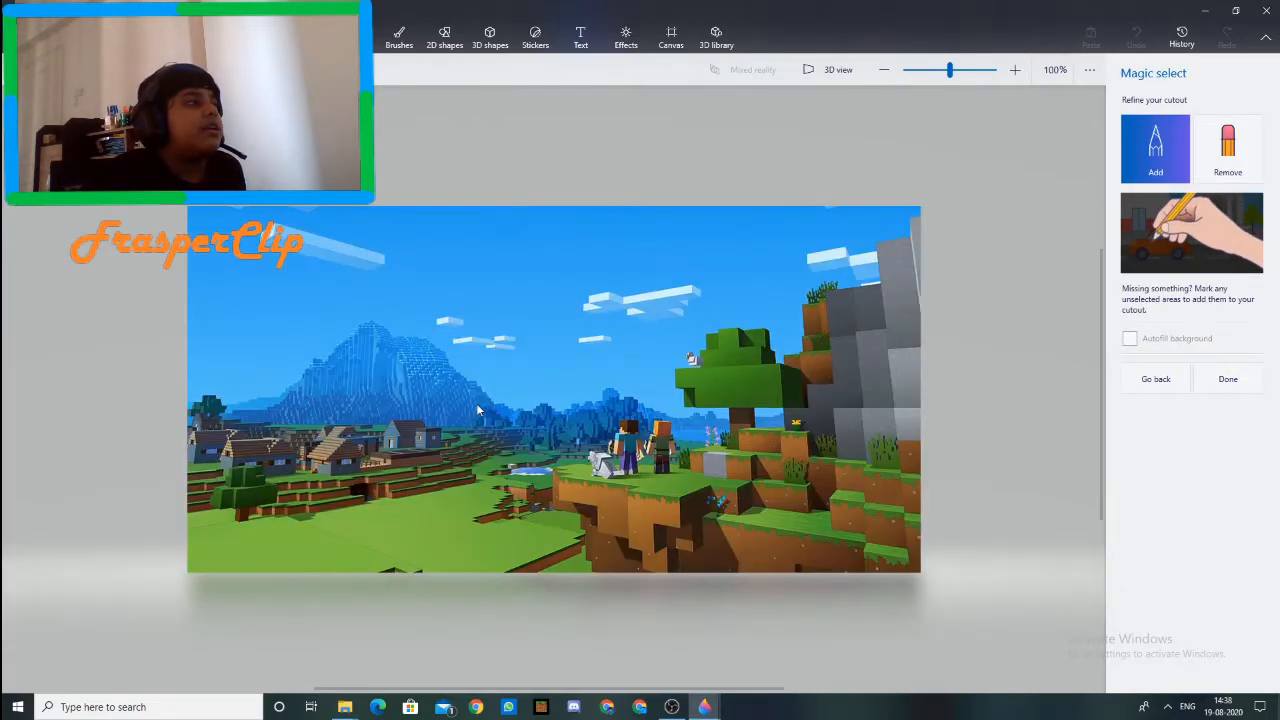
Step: Move the cutout to the upper middle of the canvas and rotate it counterclockwise through a full turn
{"action": "left_click_drag", "start_coordinate": [471, 406], "coordinate": [427, 411]}
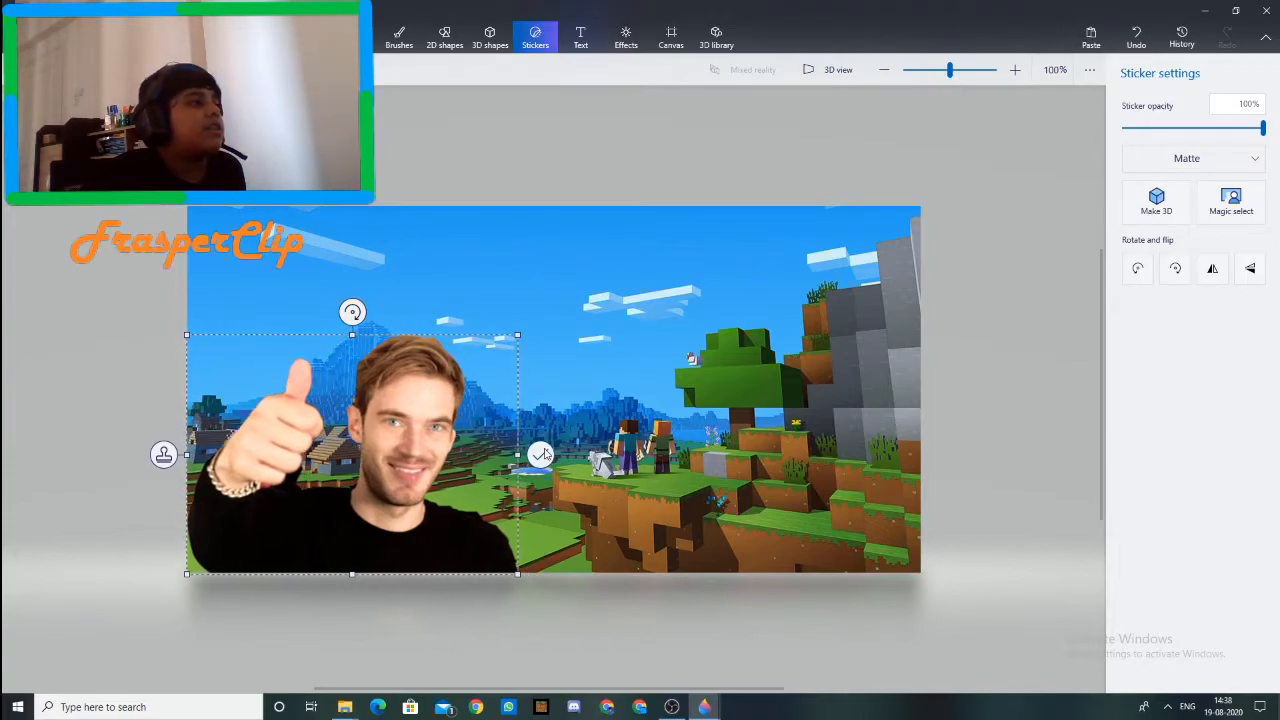
{"action": "left_click_drag", "start_coordinate": [282, 342], "coordinate": [576, 207]}
{"action": "left_click", "coordinate": [1143, 268]}
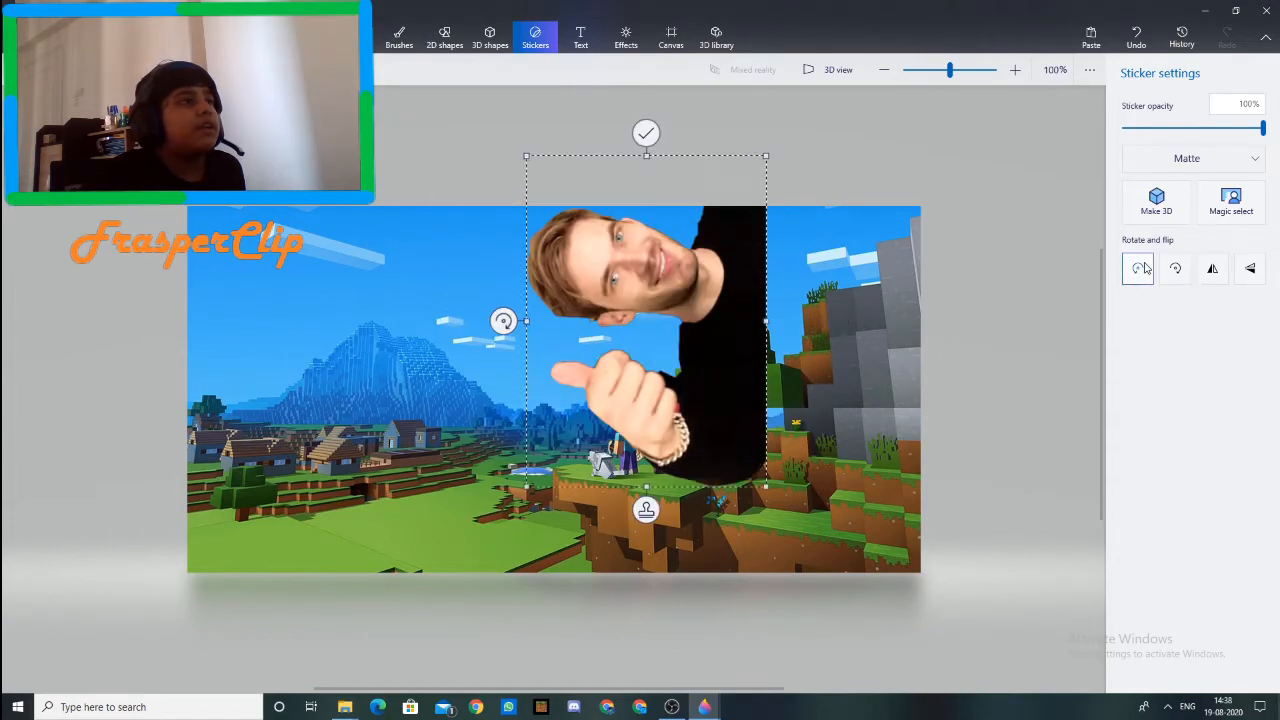
{"action": "left_click", "coordinate": [1143, 268]}
{"action": "left_click", "coordinate": [1143, 268]}
{"action": "left_click", "coordinate": [1143, 268]}
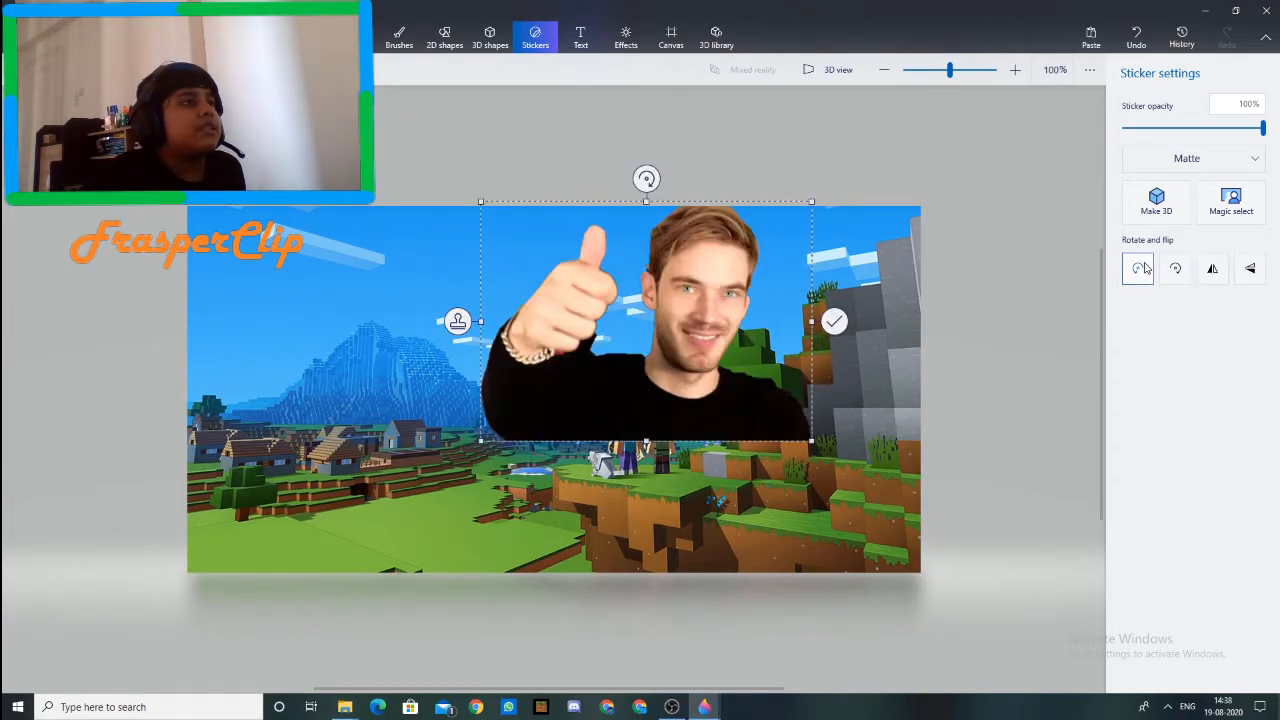
Step: Flip the PewDiePie cutout horizontally so the raised thumb is on the right of the face
{"action": "left_click", "coordinate": [1211, 270]}
{"action": "left_click", "coordinate": [1211, 272]}
{"action": "left_click", "coordinate": [1211, 274]}
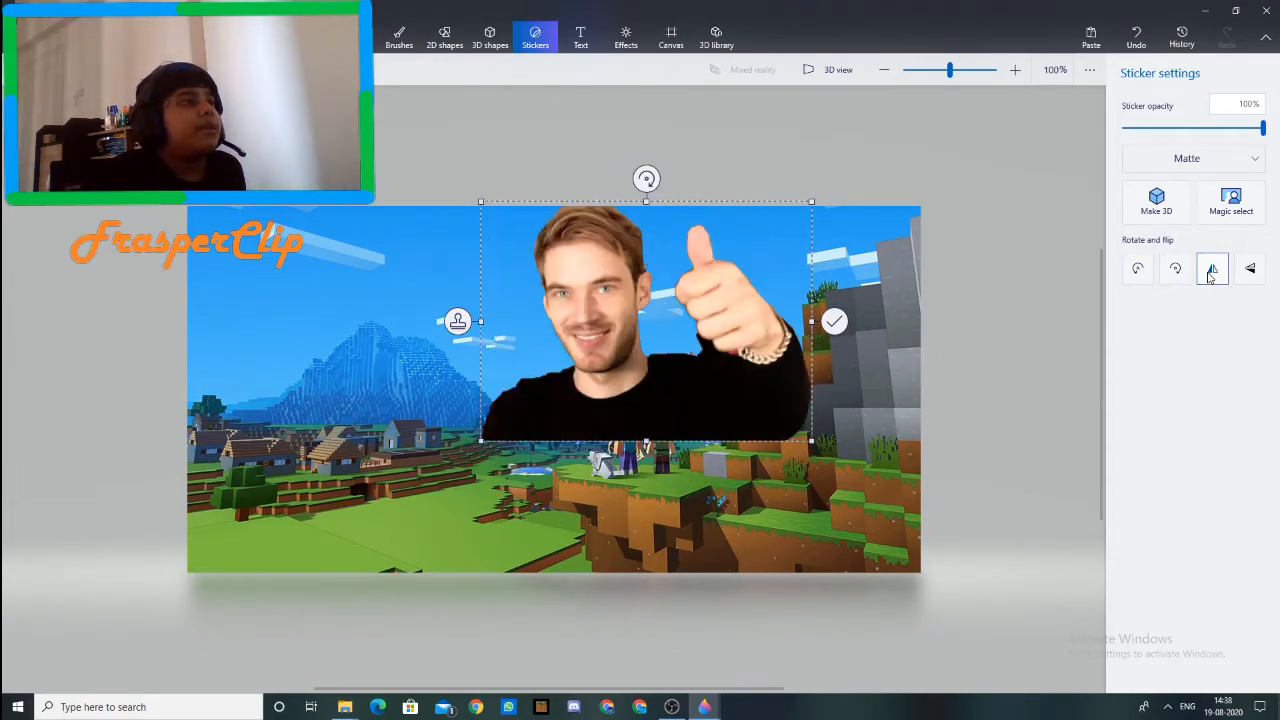
{"action": "left_click", "coordinate": [1211, 272]}
{"action": "left_click", "coordinate": [1211, 272]}
{"action": "left_click", "coordinate": [1211, 272]}
{"action": "left_click", "coordinate": [1211, 272]}
{"action": "left_click", "coordinate": [1211, 272]}
{"action": "left_click", "coordinate": [1211, 272]}
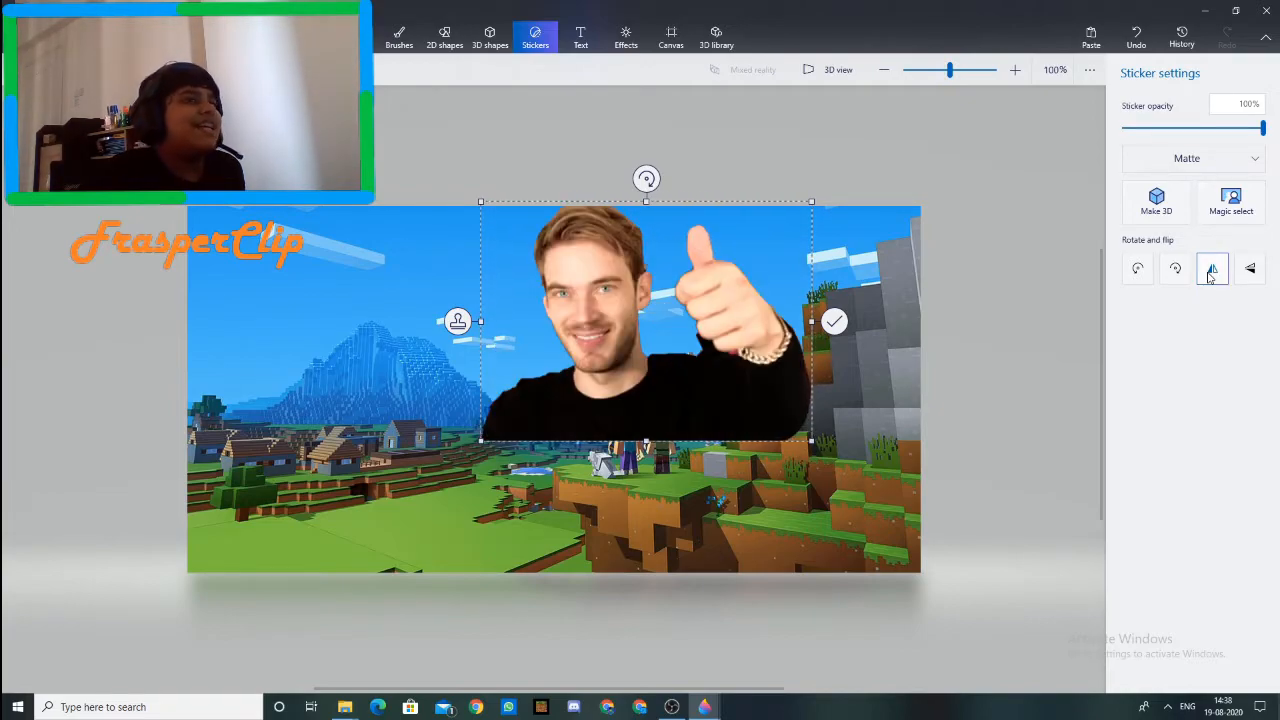
Step: Flip the cutout vertically and back to upright to demonstrate the option
{"action": "left_click", "coordinate": [1249, 272]}
{"action": "left_click", "coordinate": [1249, 272]}
{"action": "left_click", "coordinate": [1249, 272]}
{"action": "left_click", "coordinate": [1249, 272]}
Step: Move the mirrored cutout to the canvas's lower-right corner, enlarge it to over half the canvas width, and apply it
{"action": "left_click_drag", "start_coordinate": [696, 323], "coordinate": [799, 454]}
{"action": "left_click_drag", "start_coordinate": [587, 333], "coordinate": [499, 268]}
{"action": "left_click_drag", "start_coordinate": [711, 411], "coordinate": [714, 413]}
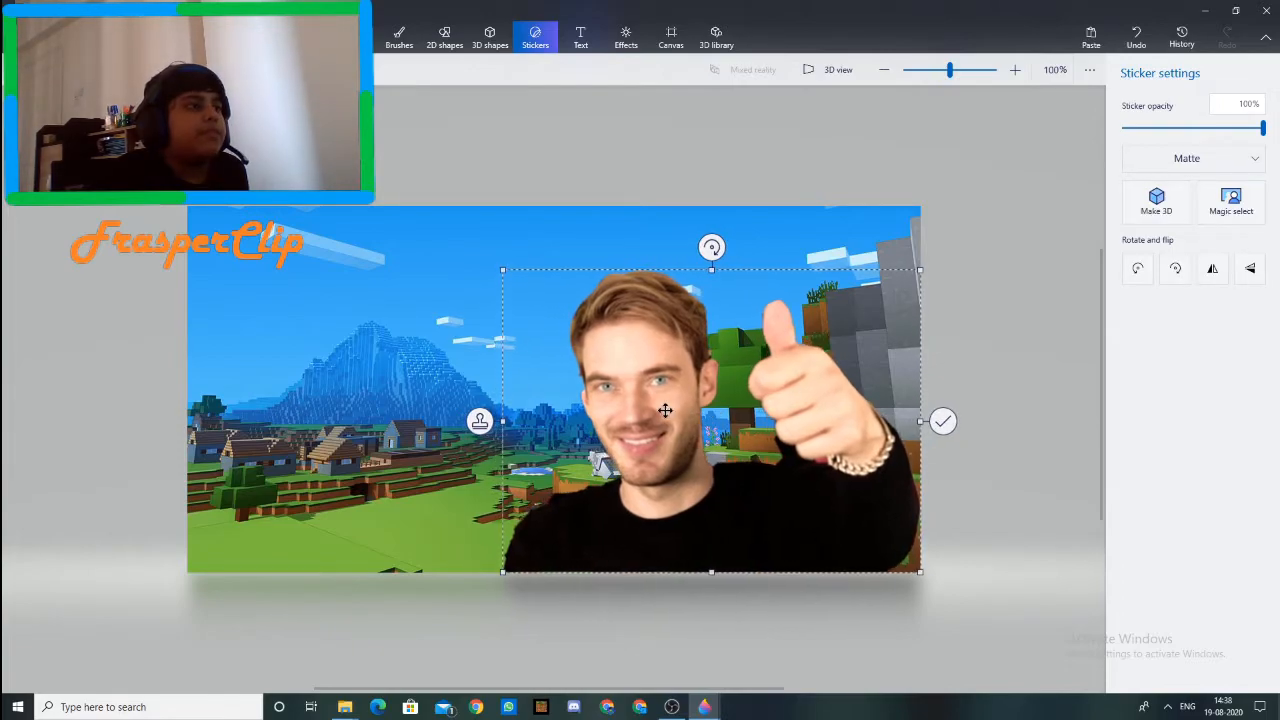
{"action": "left_click", "coordinate": [943, 421]}
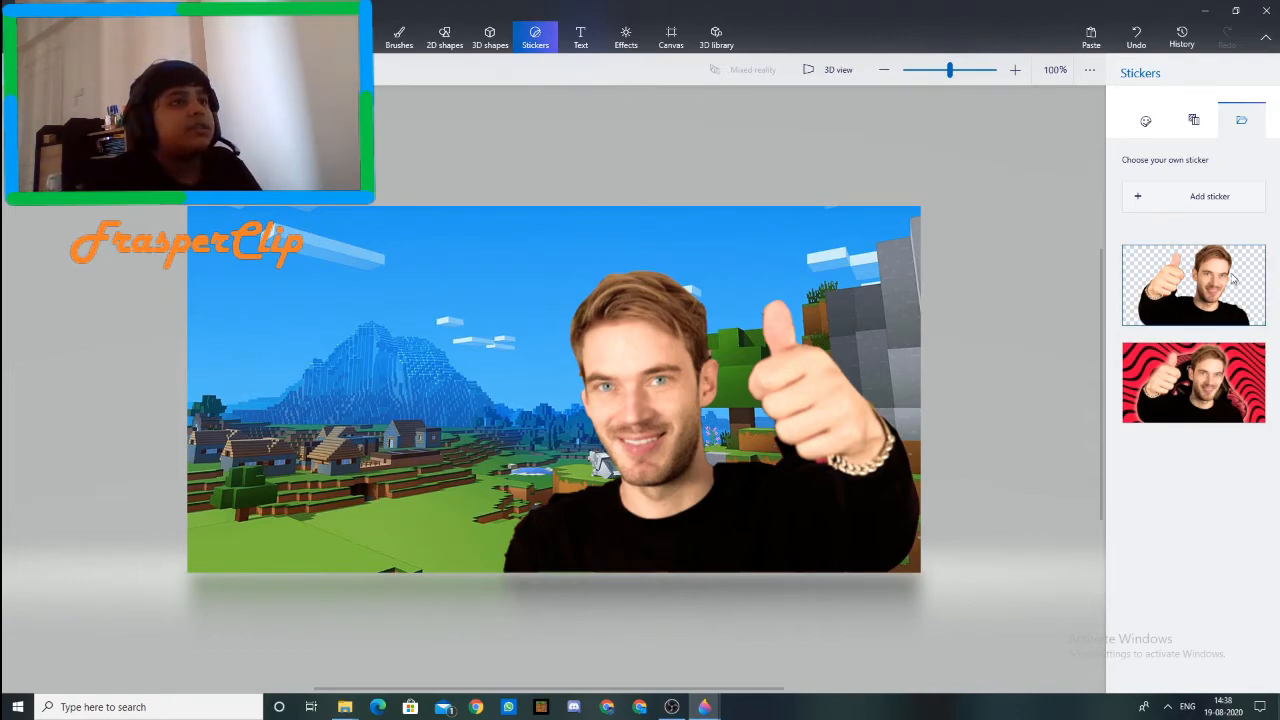
Step: Add the Thug Life pixel glasses image as a custom sticker, reduce its height slightly and place it partly over the face
{"action": "left_click", "coordinate": [1165, 208]}
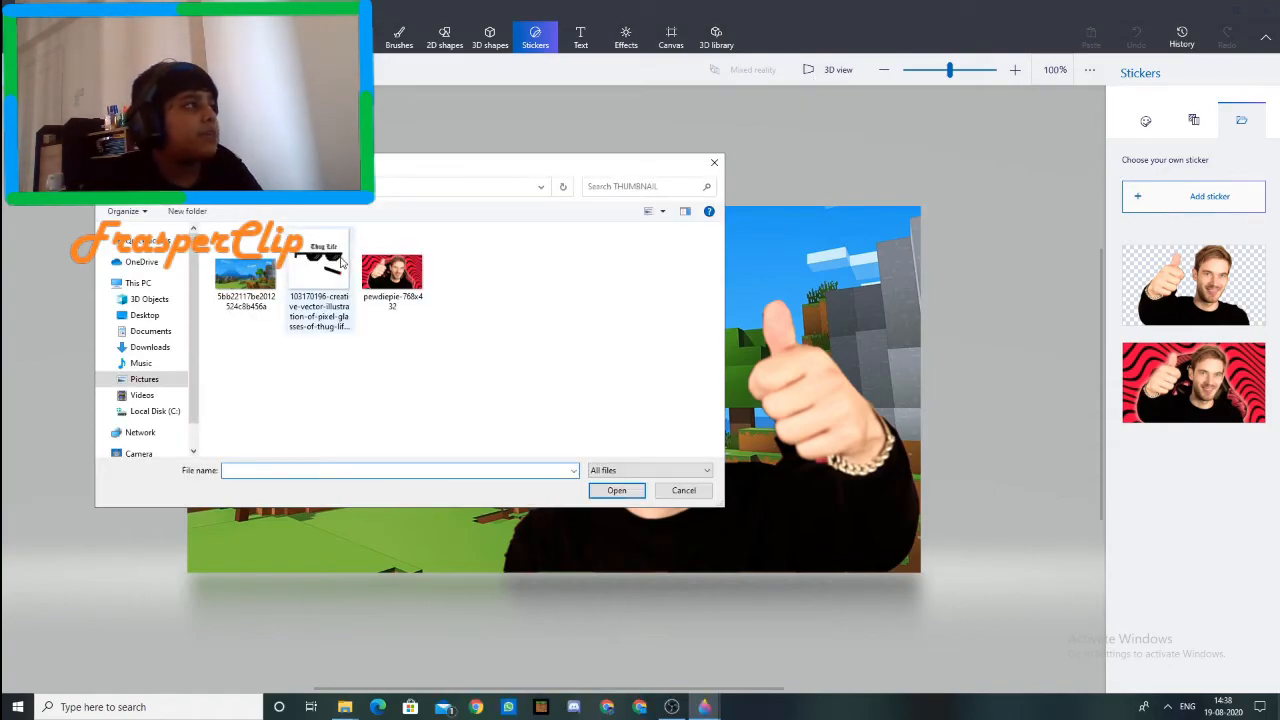
{"action": "left_click", "coordinate": [341, 263]}
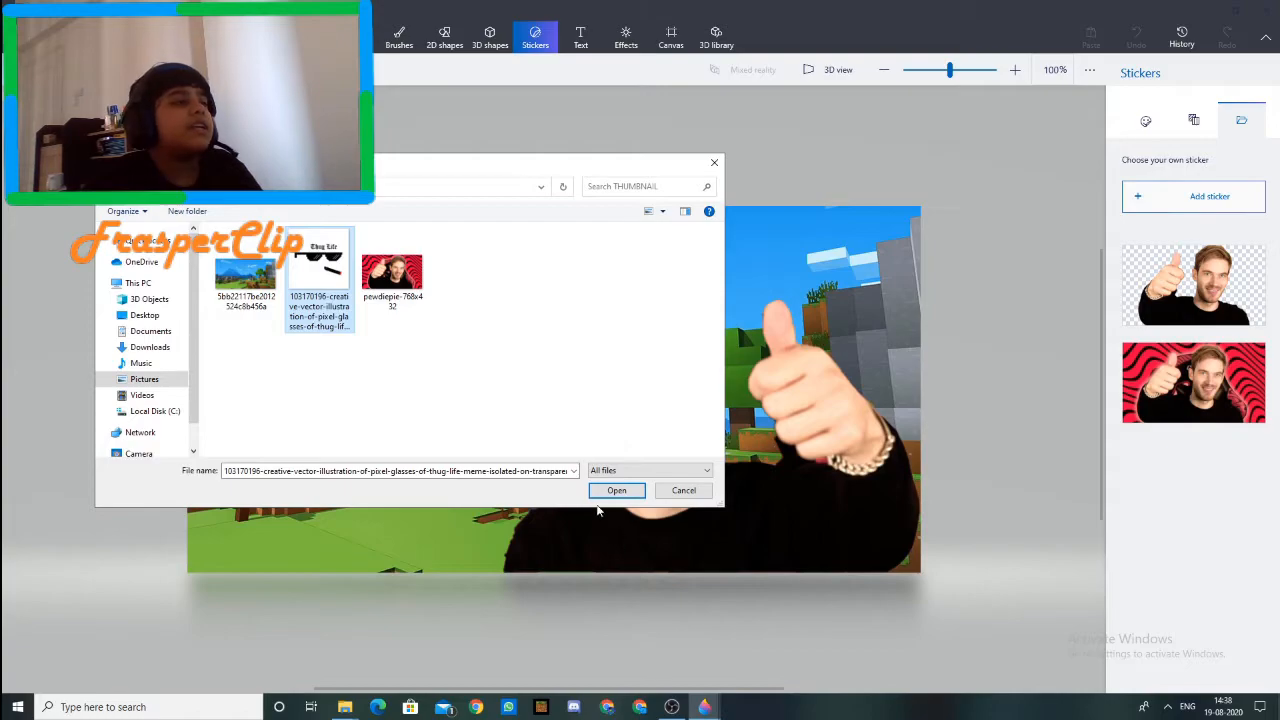
{"action": "left_click", "coordinate": [614, 491]}
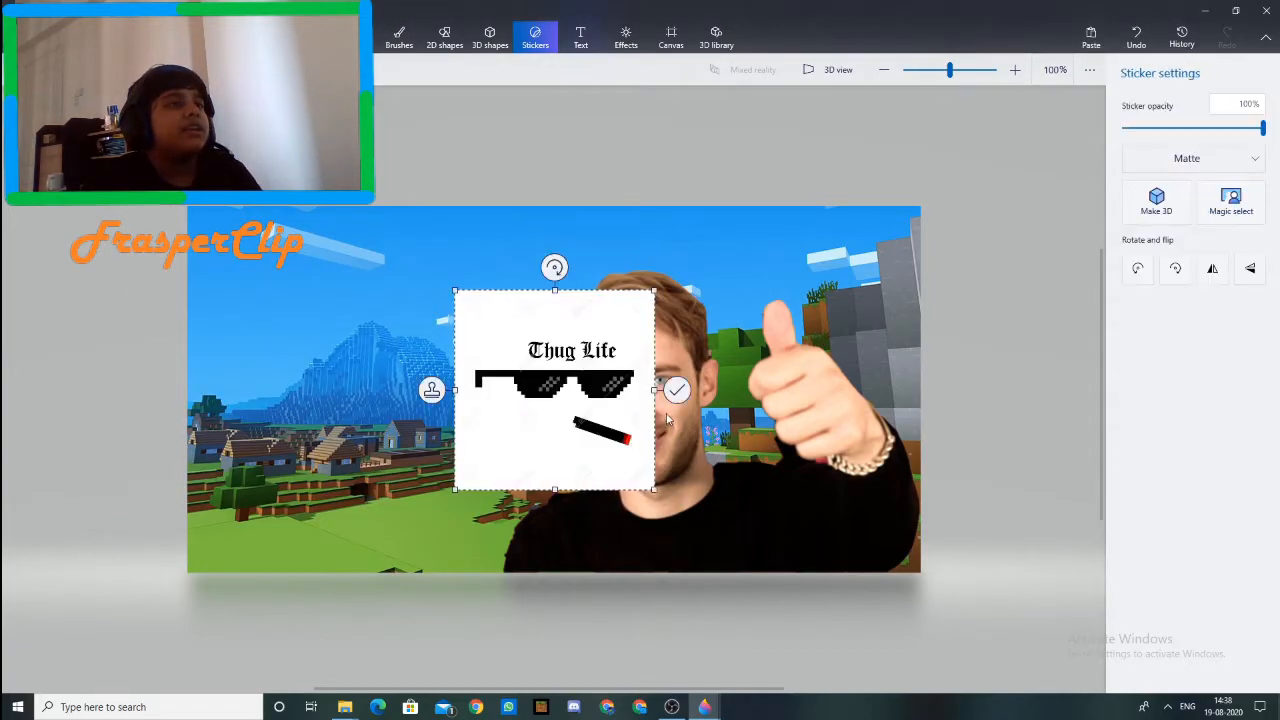
{"action": "left_click_drag", "start_coordinate": [606, 382], "coordinate": [702, 412]}
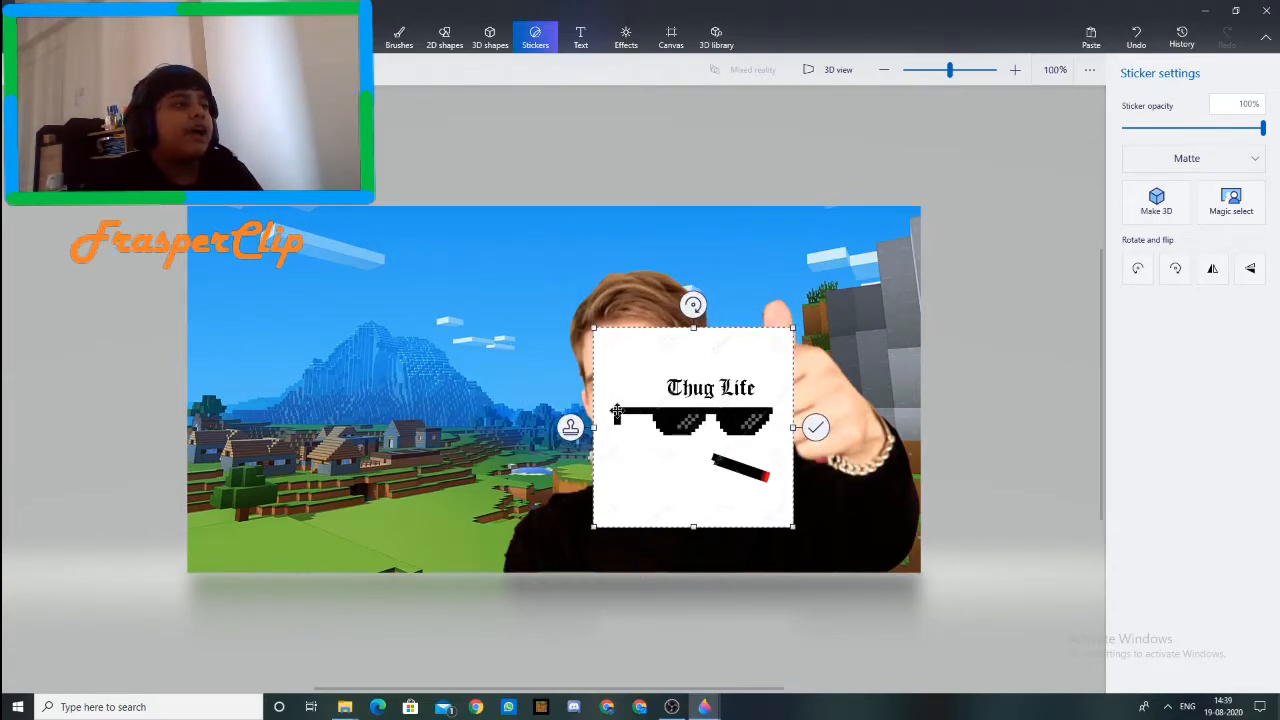
{"action": "left_click_drag", "start_coordinate": [693, 525], "coordinate": [563, 417]}
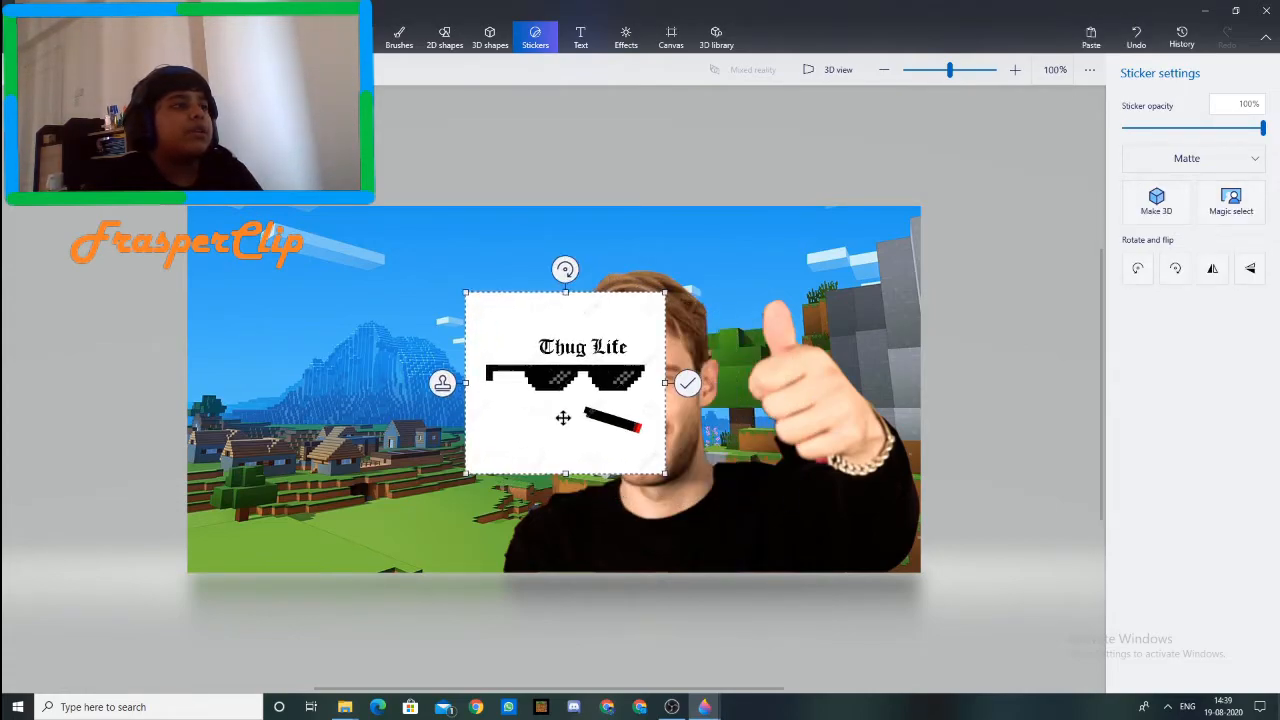
Step: Cut out only the two pixel lenses from the Thug Life sticker with Magic select, excluding the lettering, side arm and cigarette
{"action": "left_click", "coordinate": [1229, 198]}
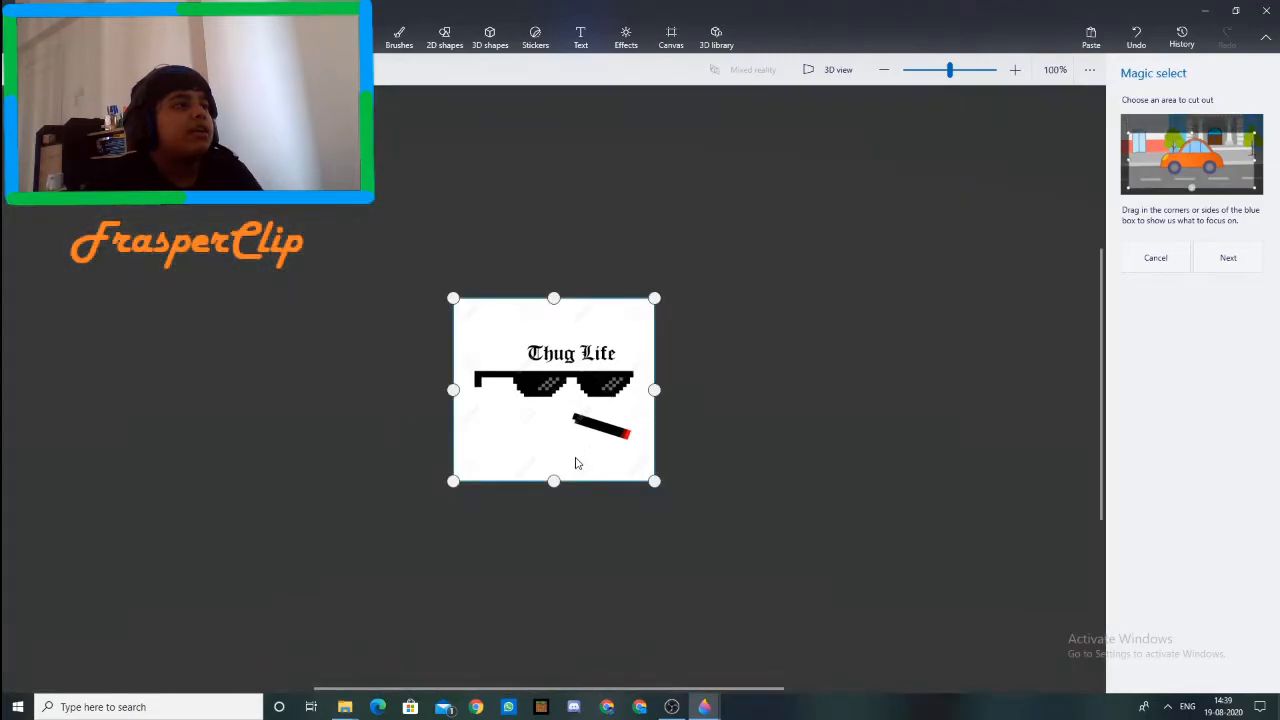
{"action": "left_click_drag", "start_coordinate": [554, 480], "coordinate": [556, 397]}
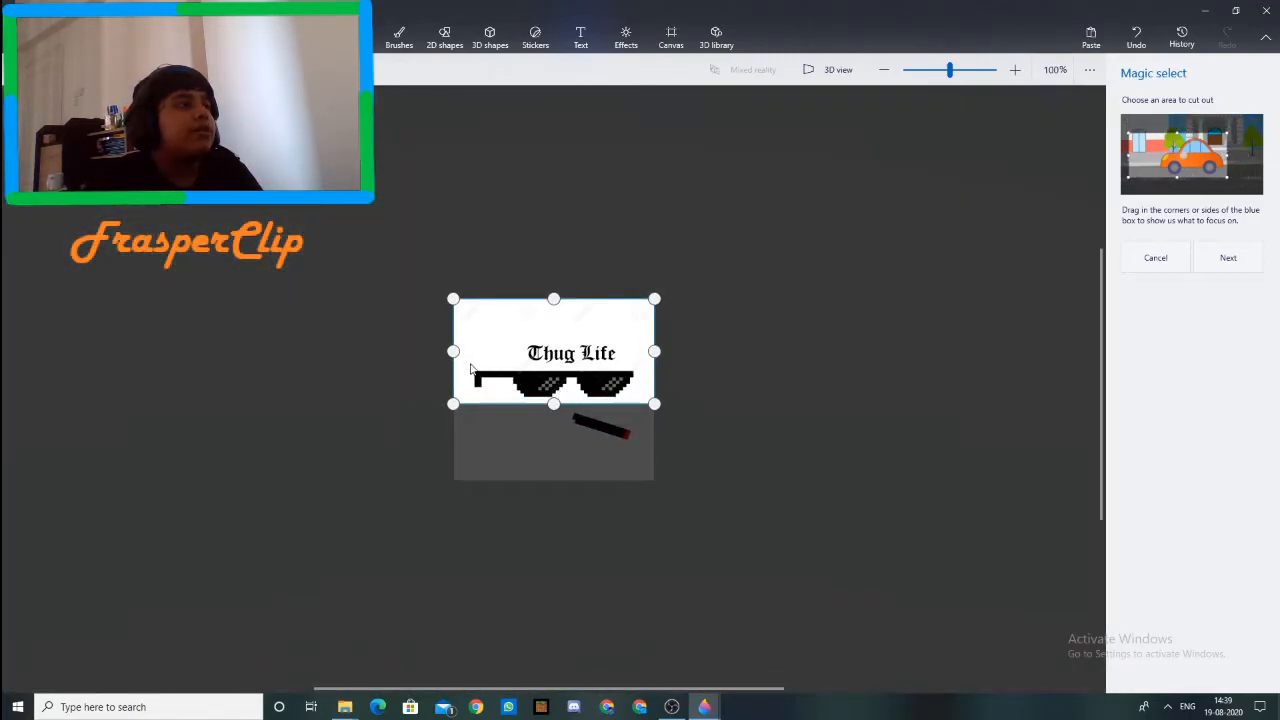
{"action": "left_click_drag", "start_coordinate": [455, 352], "coordinate": [513, 352]}
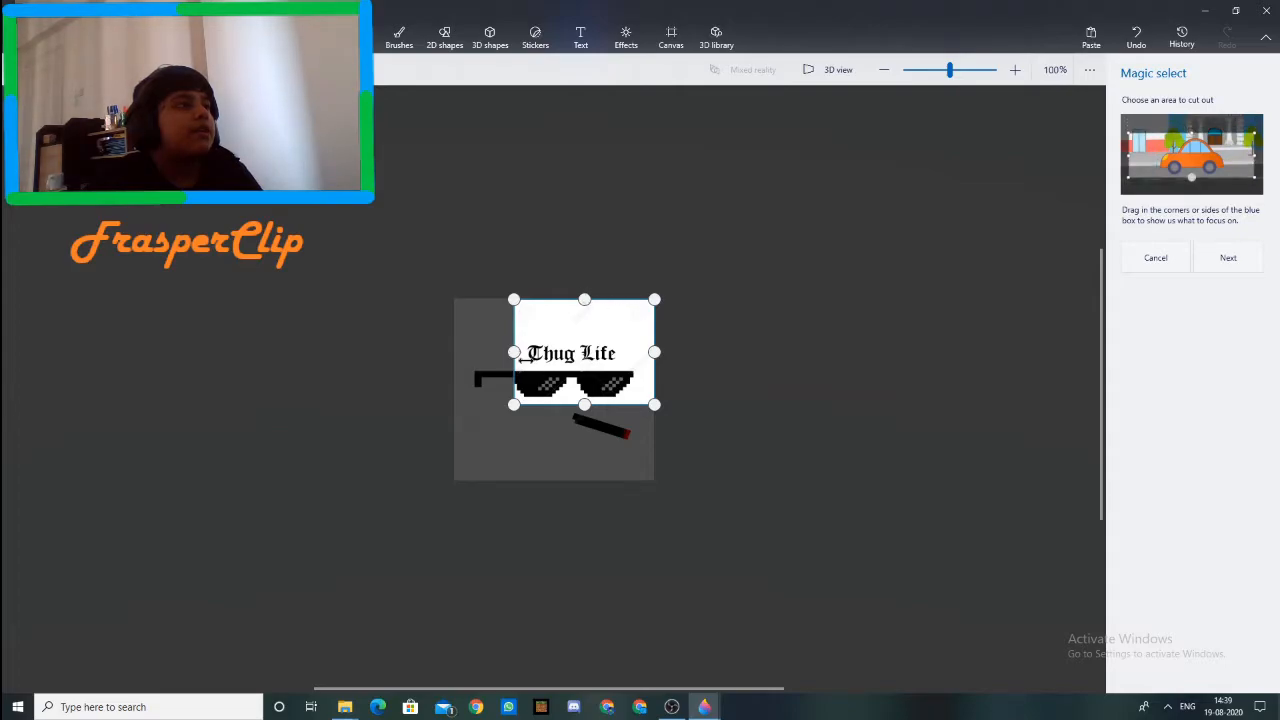
{"action": "left_click_drag", "start_coordinate": [515, 352], "coordinate": [510, 352]}
{"action": "left_click_drag", "start_coordinate": [581, 300], "coordinate": [584, 368]}
{"action": "left_click_drag", "start_coordinate": [654, 405], "coordinate": [636, 402]}
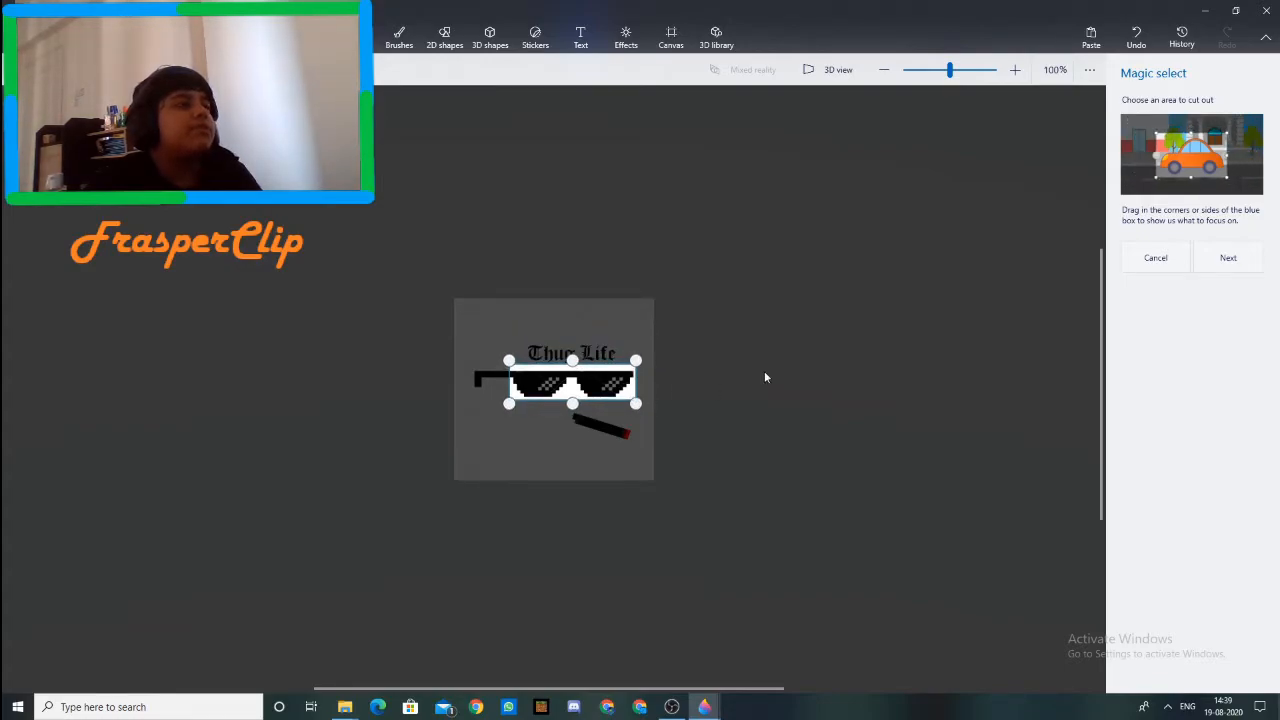
{"action": "left_click", "coordinate": [1228, 258]}
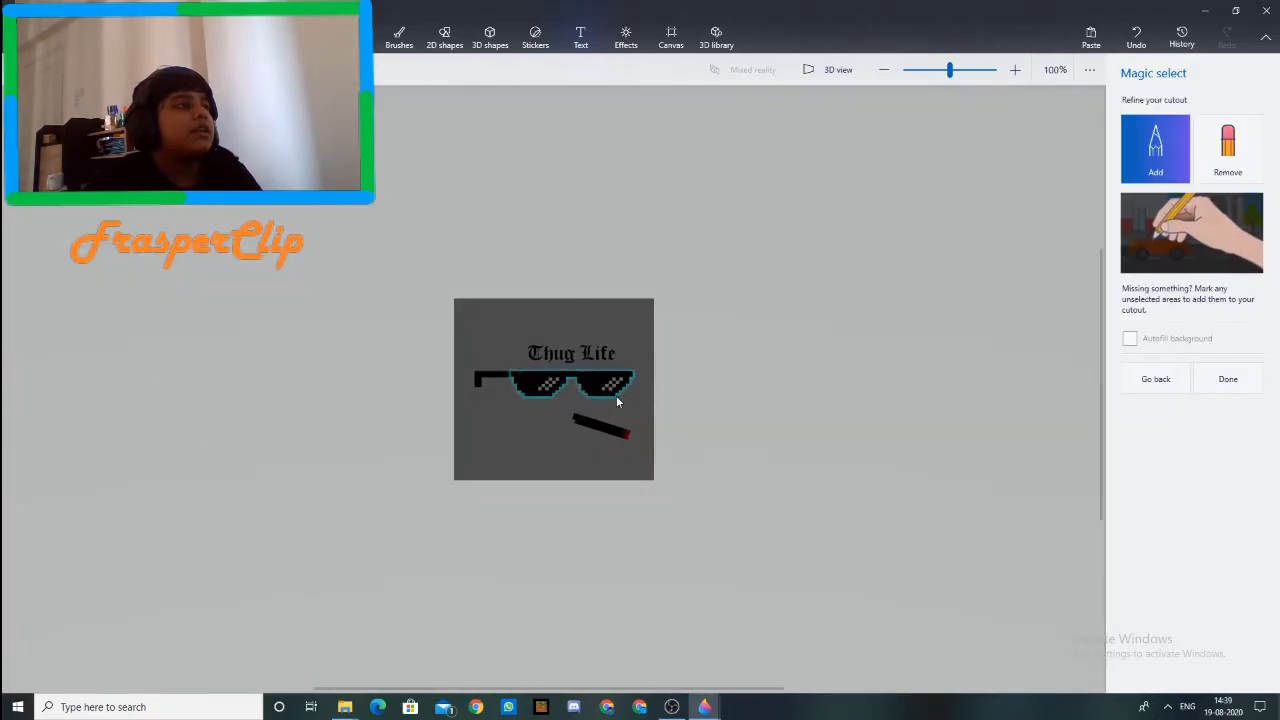
{"action": "left_click", "coordinate": [1228, 379]}
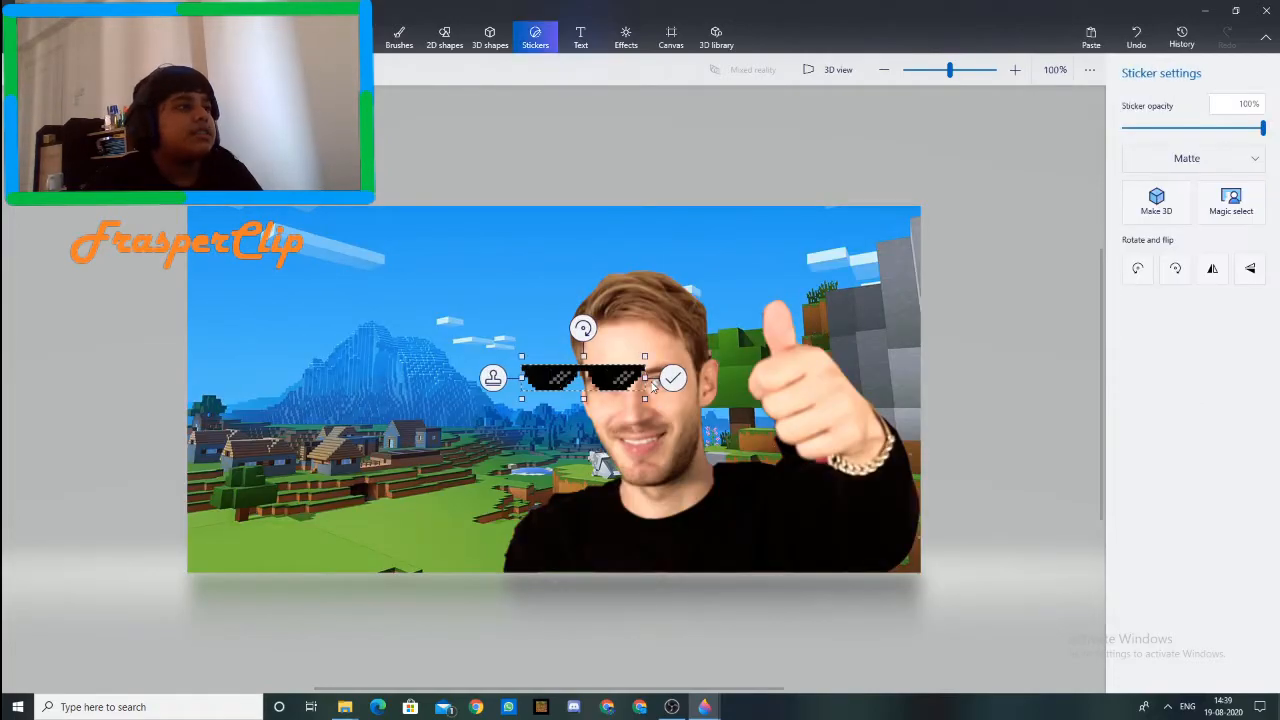
Step: Place the glasses cutout over the PewDiePie cutout's eyes, tilt it to follow the face, and apply it
{"action": "left_click_drag", "start_coordinate": [618, 372], "coordinate": [670, 381]}
{"action": "left_click", "coordinate": [1222, 274]}
{"action": "left_click_drag", "start_coordinate": [634, 336], "coordinate": [627, 336]}
{"action": "mouse_move", "coordinate": [672, 387]}
{"action": "left_mouse_down"}
{"action": "mouse_move", "coordinate": [712, 345]}
{"action": "mouse_move", "coordinate": [668, 361]}
{"action": "mouse_move", "coordinate": [658, 382]}
{"action": "left_mouse_up"}
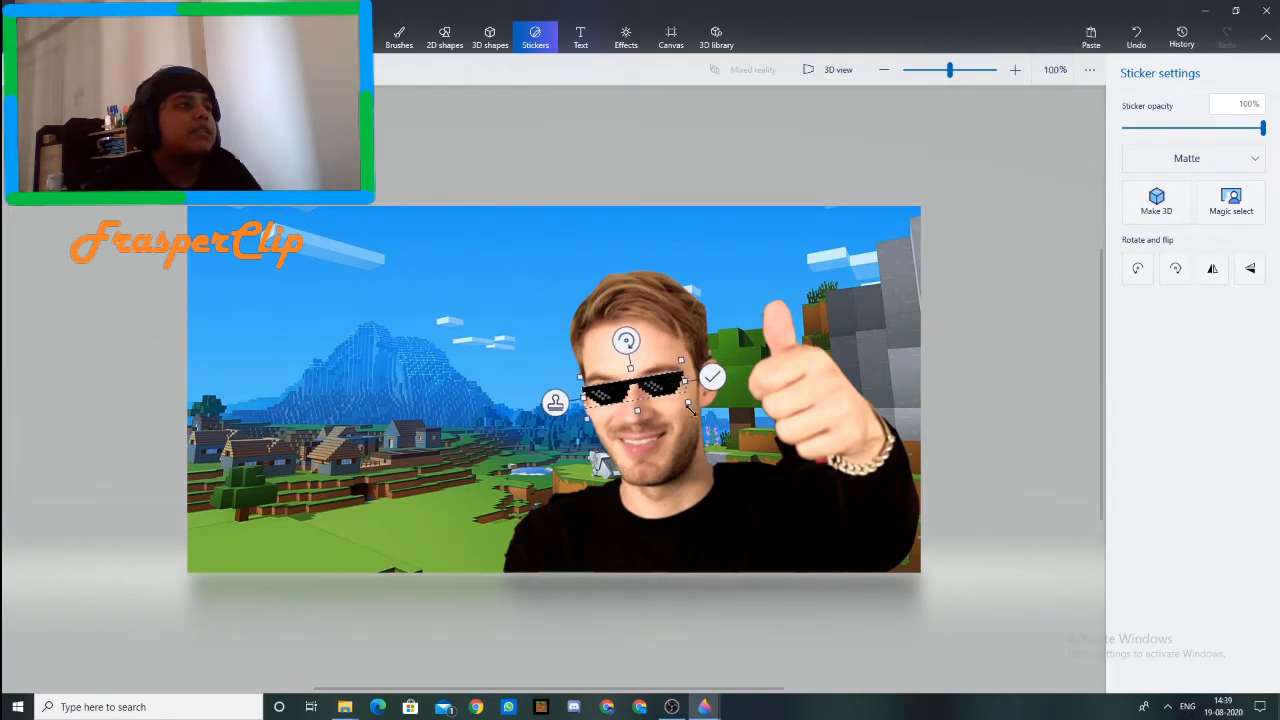
{"action": "left_click", "coordinate": [713, 378]}
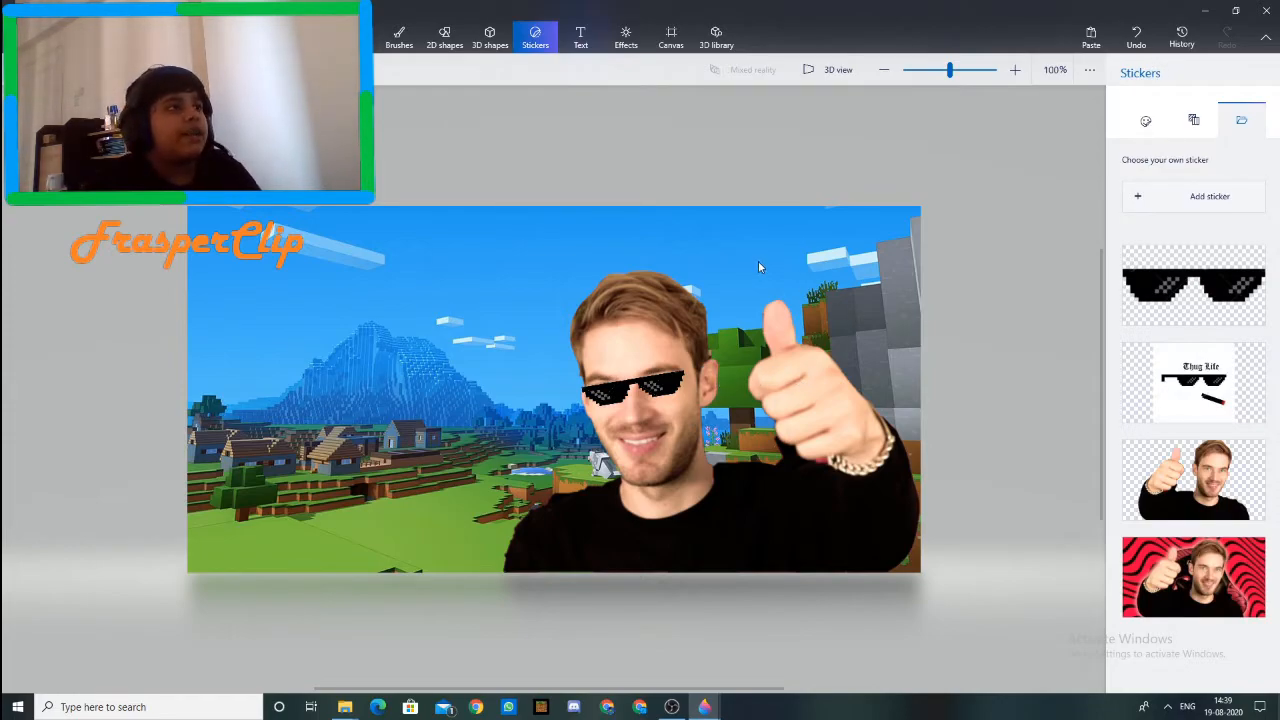
{"action": "left_click", "coordinate": [572, 40]}
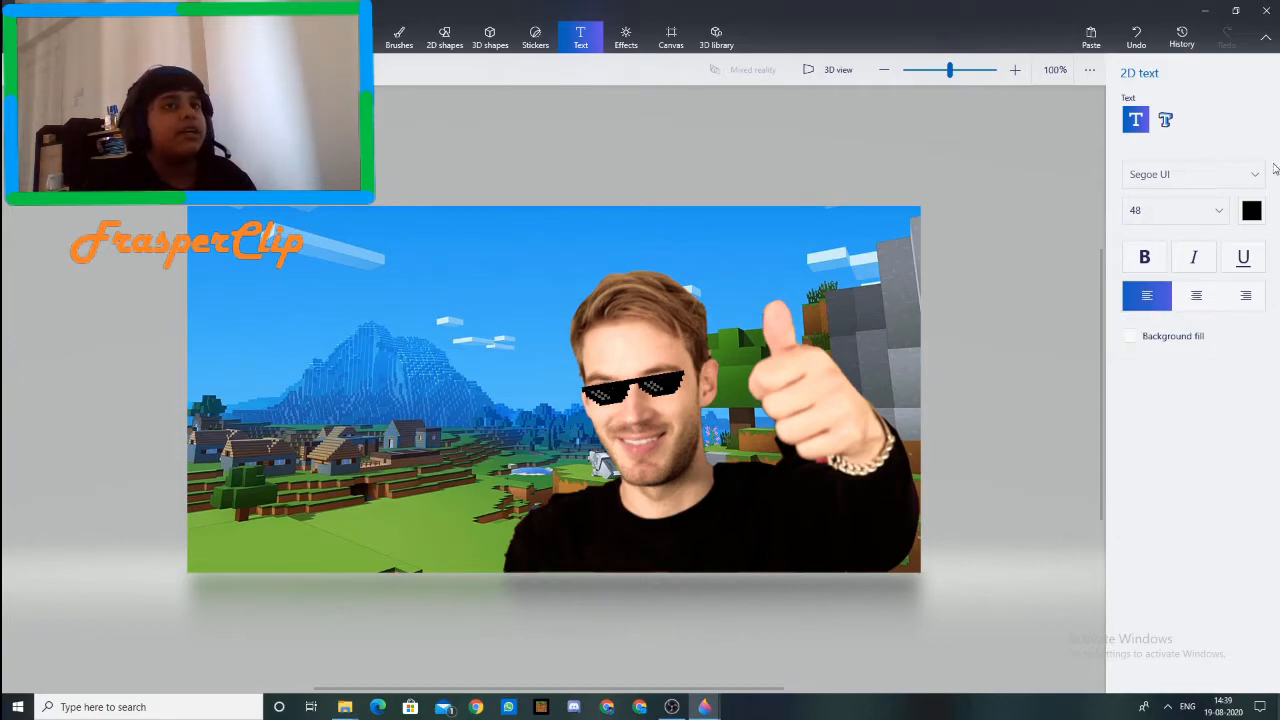
{"action": "left_click_drag", "start_coordinate": [317, 356], "coordinate": [678, 418]}
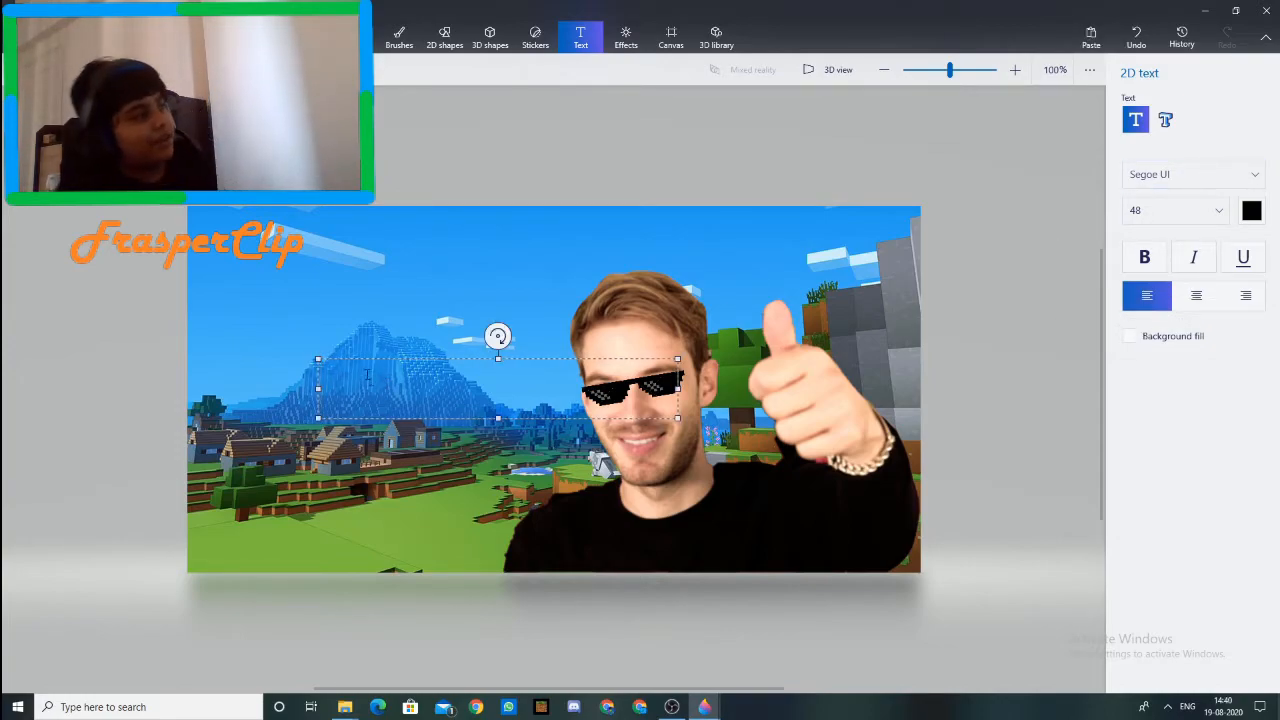
{"action": "left_click_drag", "start_coordinate": [352, 358], "coordinate": [268, 353]}
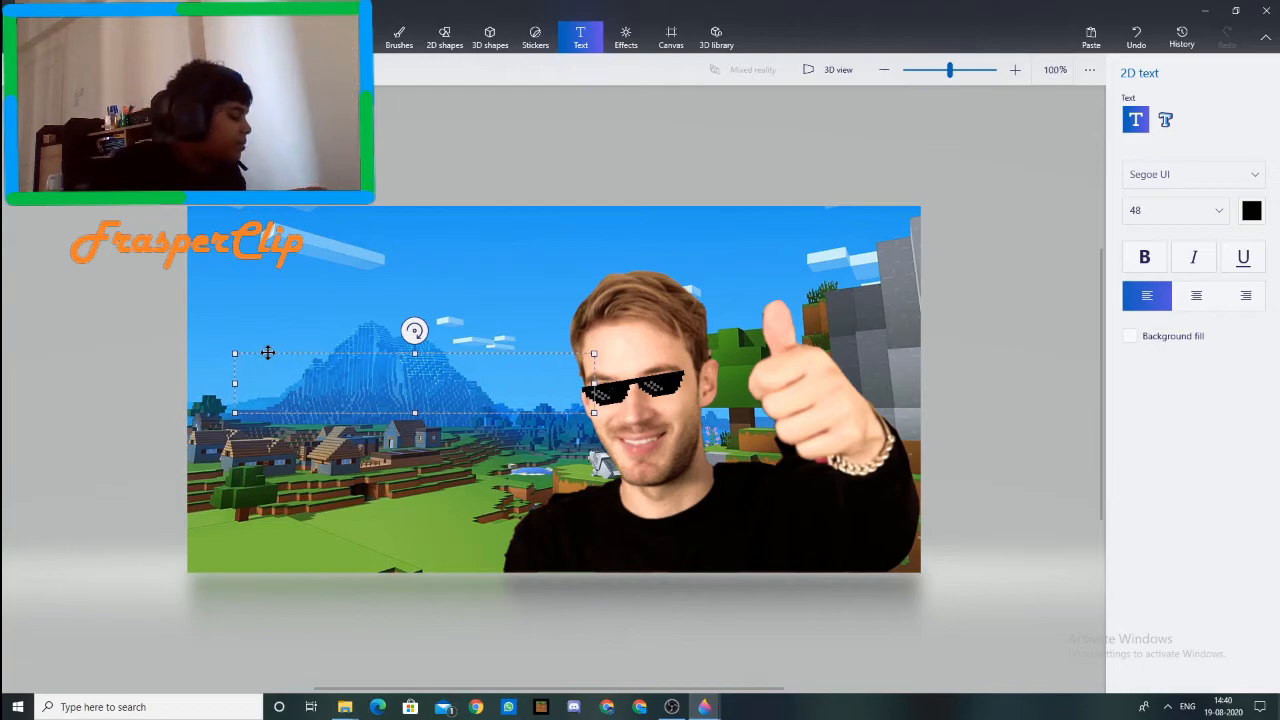
{"action": "key", "text": "Caps_Lock"}
{"action": "key", "text": "Caps_Lock"}
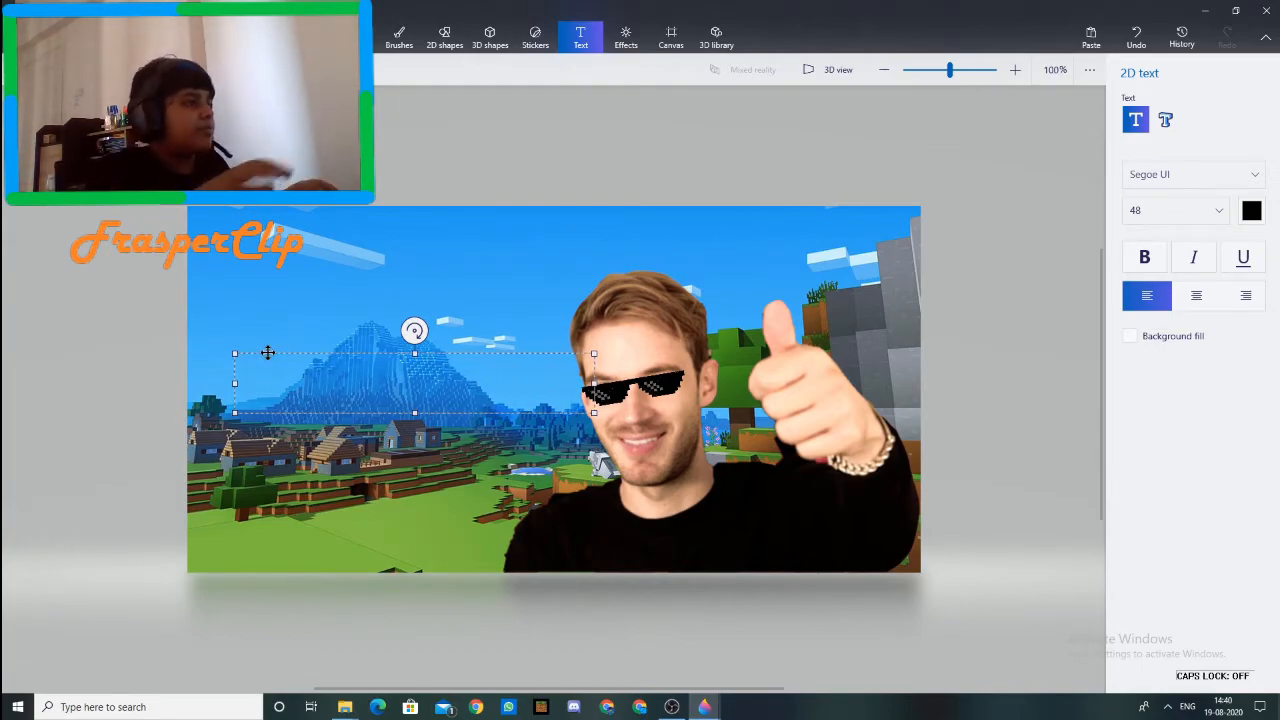
Step: Undo the empty text box and the applied glasses
{"action": "right_click", "coordinate": [474, 293]}
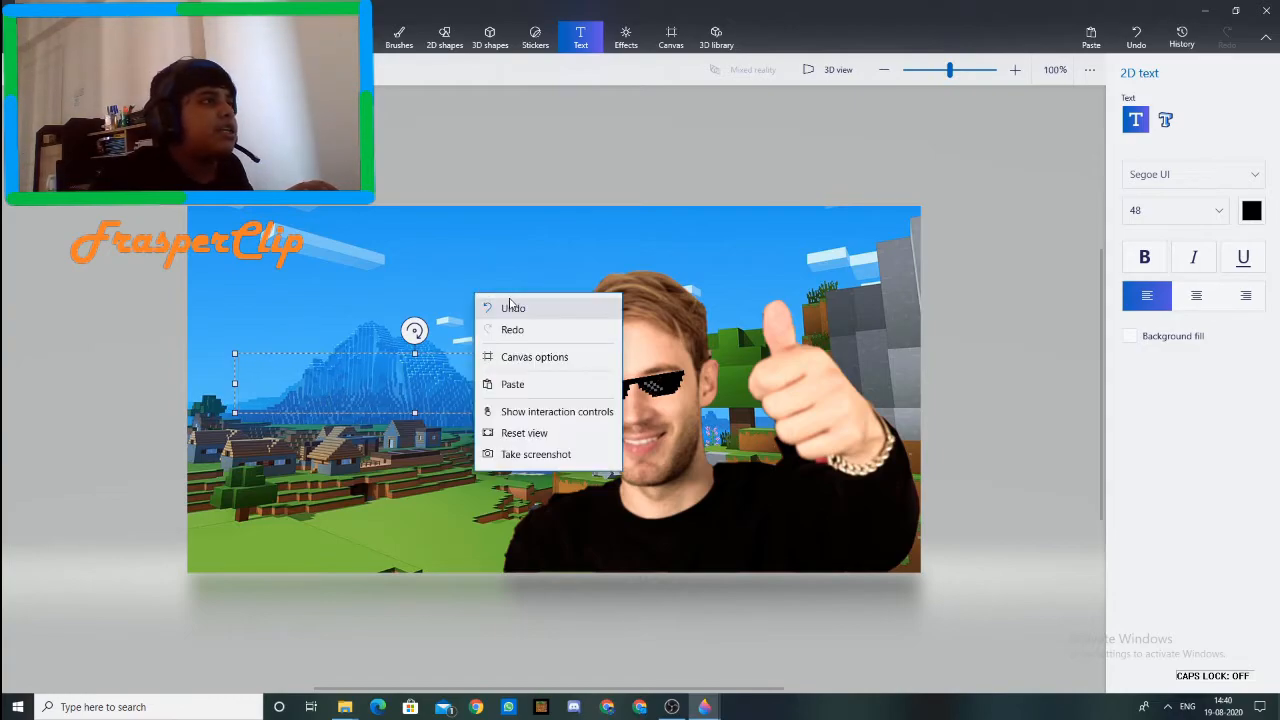
{"action": "left_click", "coordinate": [509, 305]}
{"action": "right_click", "coordinate": [513, 312]}
{"action": "left_click", "coordinate": [934, 262]}
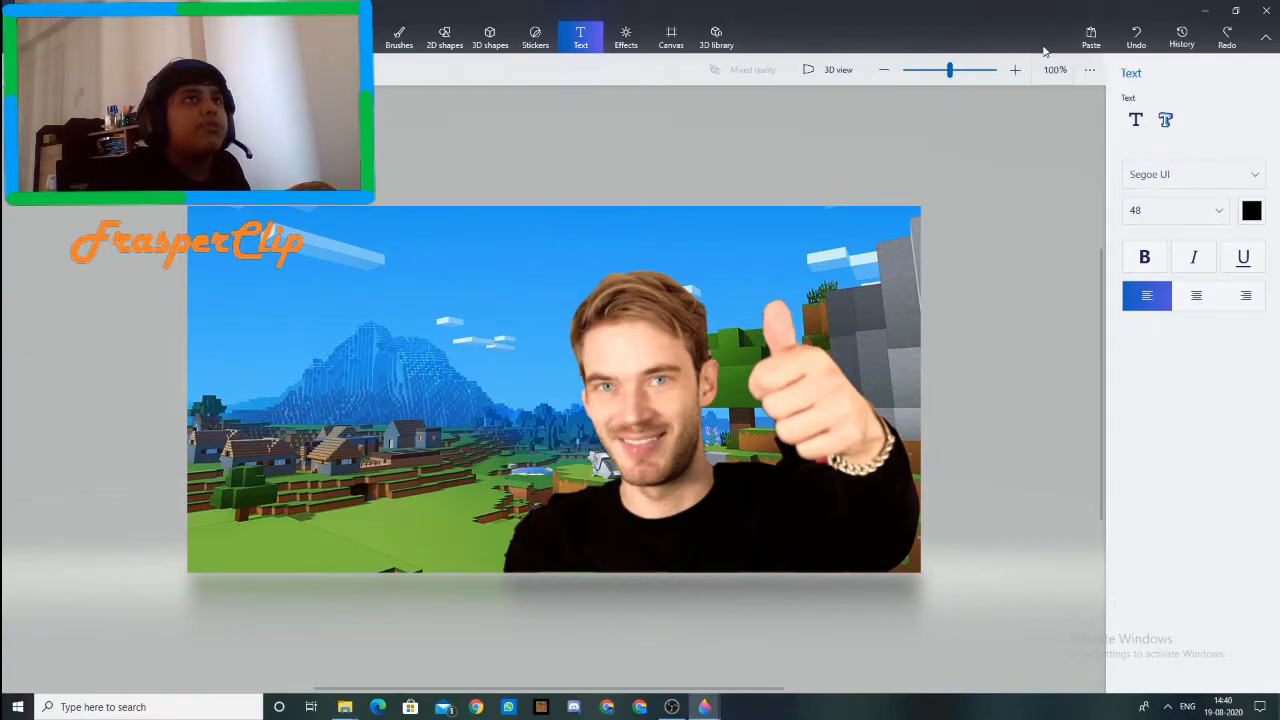
Step: Add the saved glasses cutout from the custom stickers, fit its size and tilt across both eyes, and apply it
{"action": "left_click", "coordinate": [535, 38]}
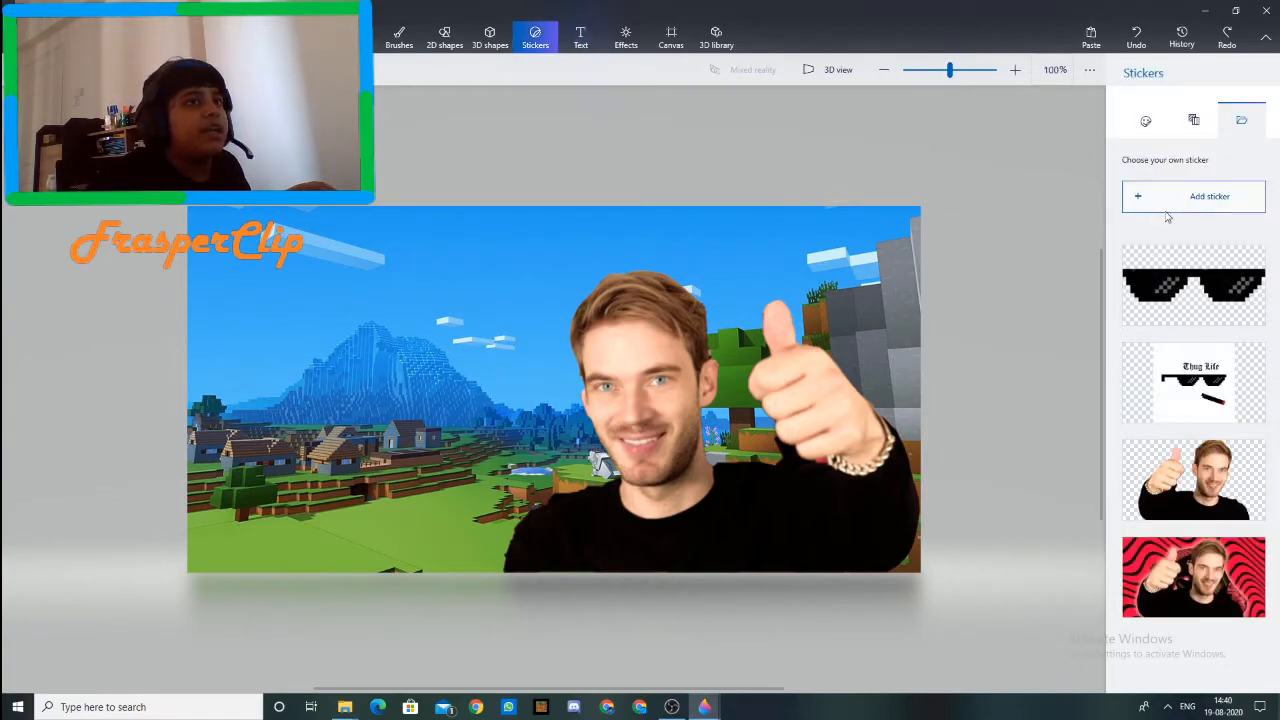
{"action": "left_click", "coordinate": [1184, 264]}
{"action": "left_click_drag", "start_coordinate": [580, 388], "coordinate": [662, 377]}
{"action": "mouse_move", "coordinate": [643, 331]}
{"action": "left_mouse_down"}
{"action": "mouse_move", "coordinate": [625, 331]}
{"action": "mouse_move", "coordinate": [636, 332]}
{"action": "left_mouse_up"}
{"action": "left_click_drag", "start_coordinate": [738, 332], "coordinate": [696, 356]}
{"action": "left_click_drag", "start_coordinate": [621, 338], "coordinate": [627, 338]}
{"action": "mouse_move", "coordinate": [656, 379]}
{"action": "left_mouse_down"}
{"action": "mouse_move", "coordinate": [690, 354]}
{"action": "mouse_move", "coordinate": [657, 385]}
{"action": "left_mouse_up"}
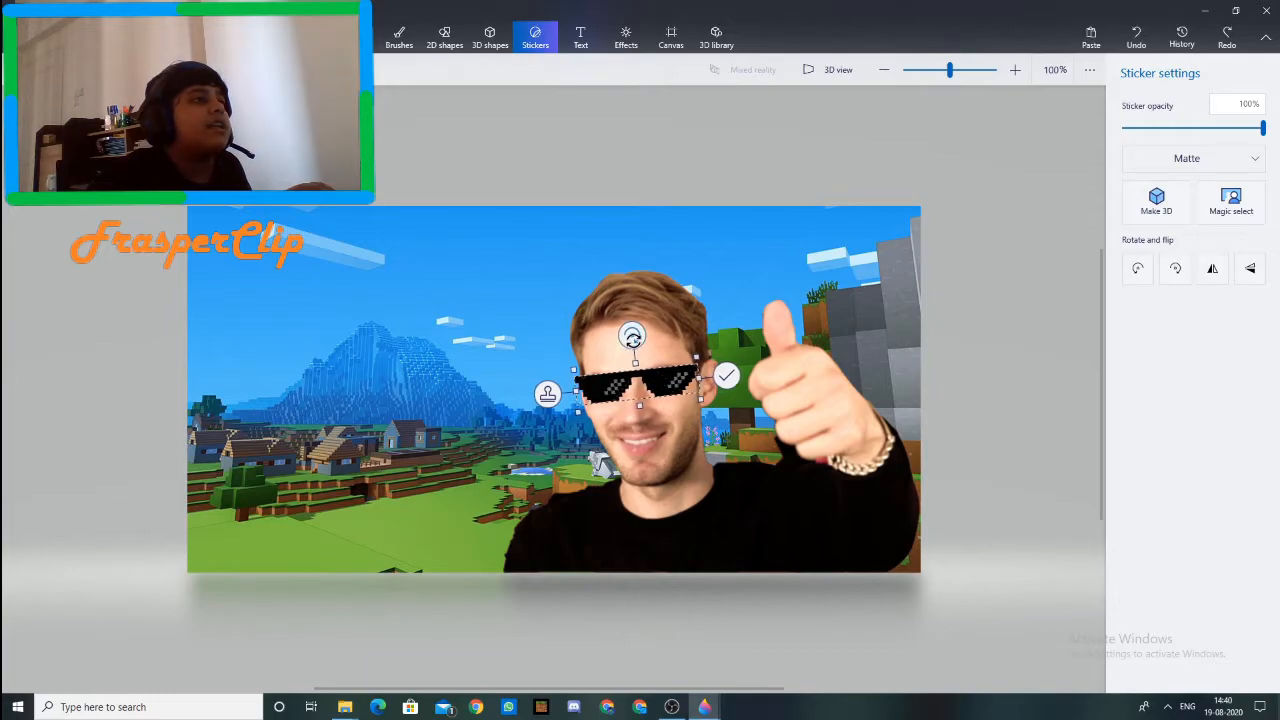
{"action": "left_click_drag", "start_coordinate": [636, 338], "coordinate": [638, 344]}
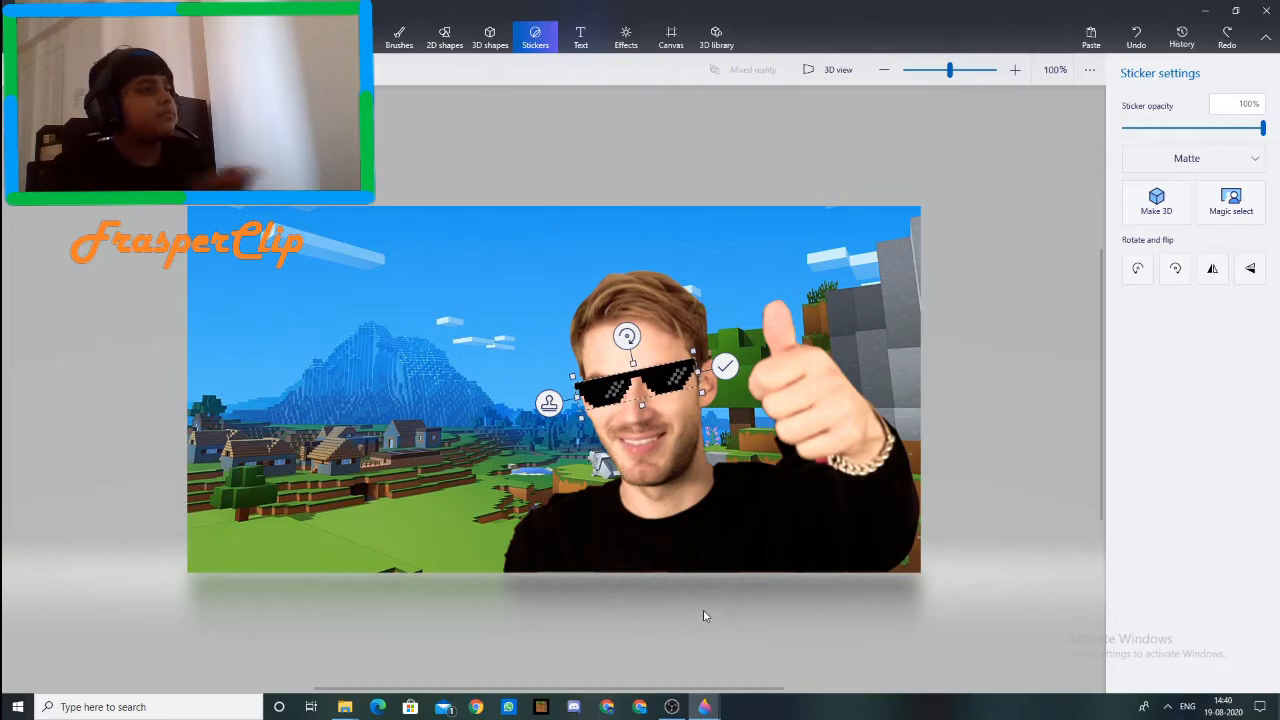
{"action": "left_click_drag", "start_coordinate": [624, 343], "coordinate": [627, 385]}
{"action": "left_click", "coordinate": [725, 372]}
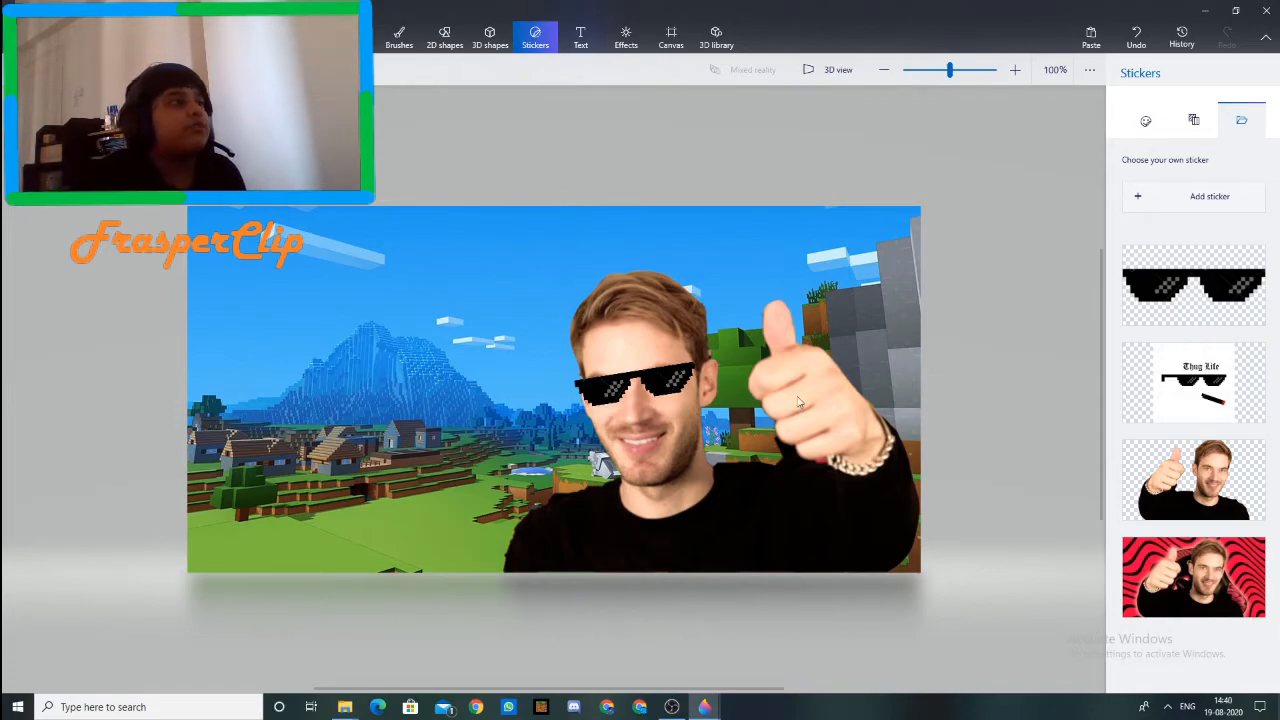
Step: Add a 2D text box reading "I defeated EnderDragon in Minecraft!!!!!!!!!!" over the landscape beside the face
{"action": "left_click", "coordinate": [580, 38]}
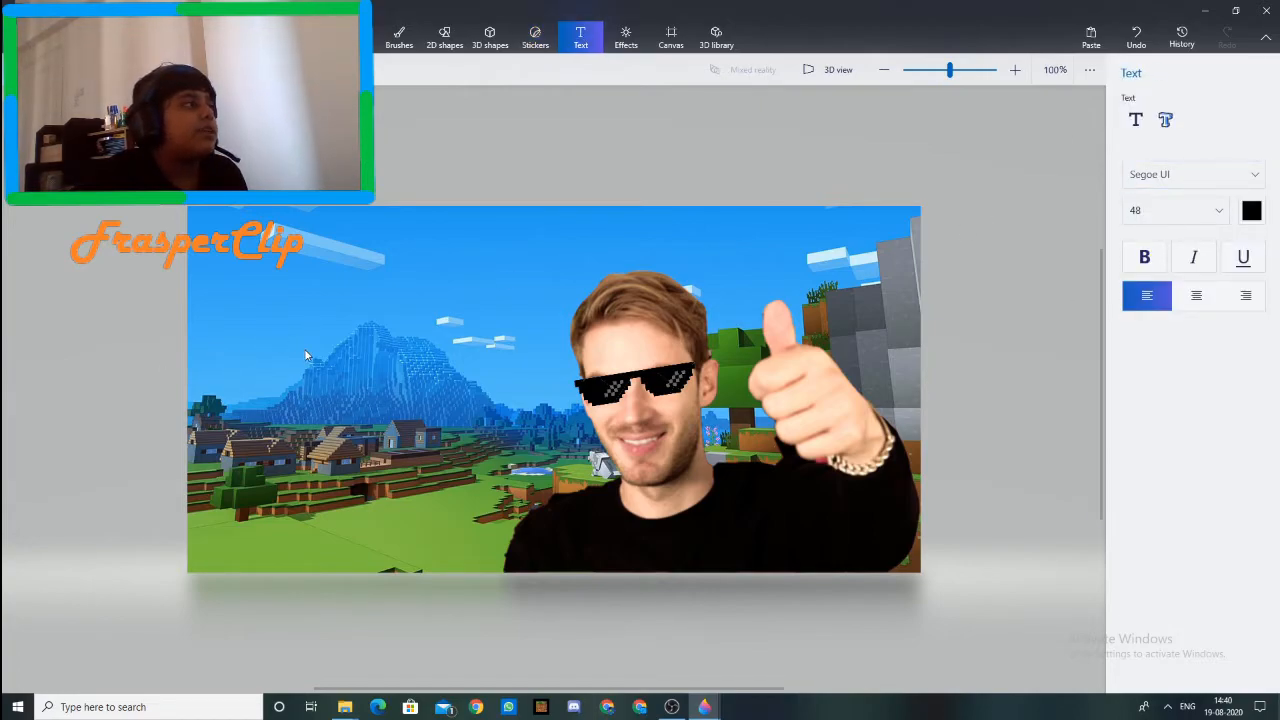
{"action": "left_click", "coordinate": [1136, 120]}
{"action": "left_click_drag", "start_coordinate": [317, 331], "coordinate": [676, 390]}
{"action": "left_click_drag", "start_coordinate": [392, 327], "coordinate": [330, 322]}
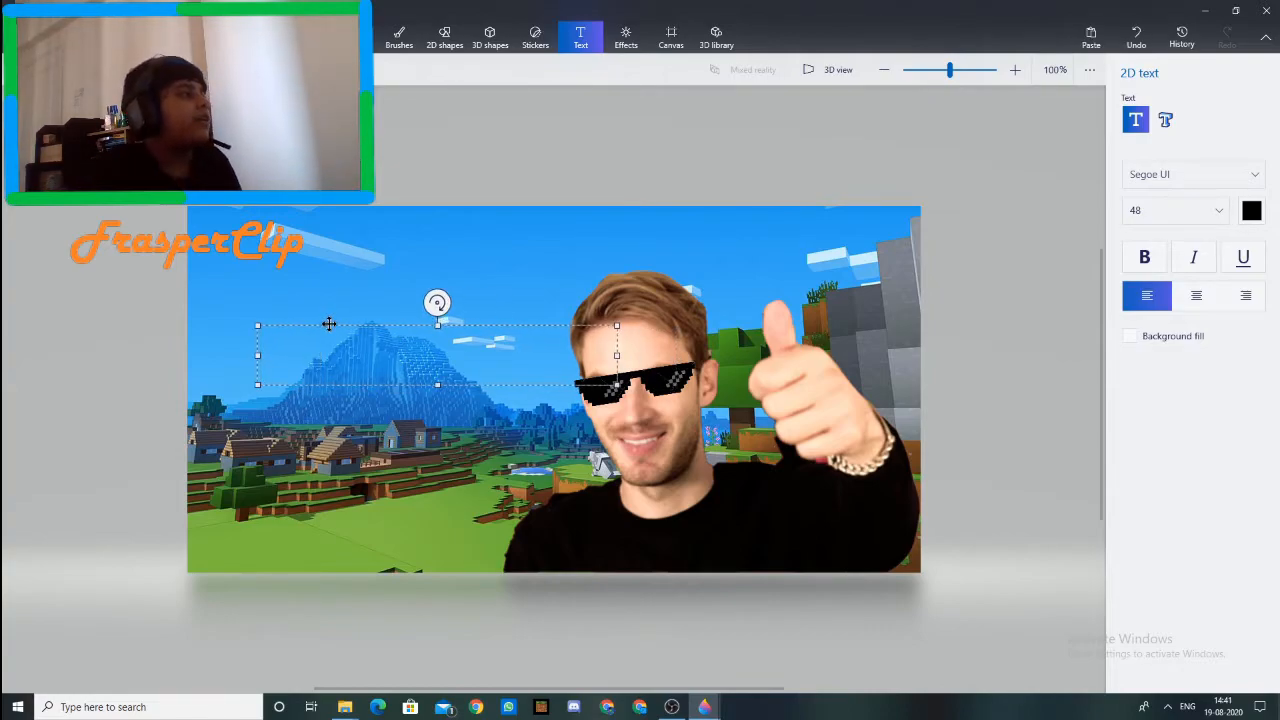
{"action": "type", "text": "I de"}
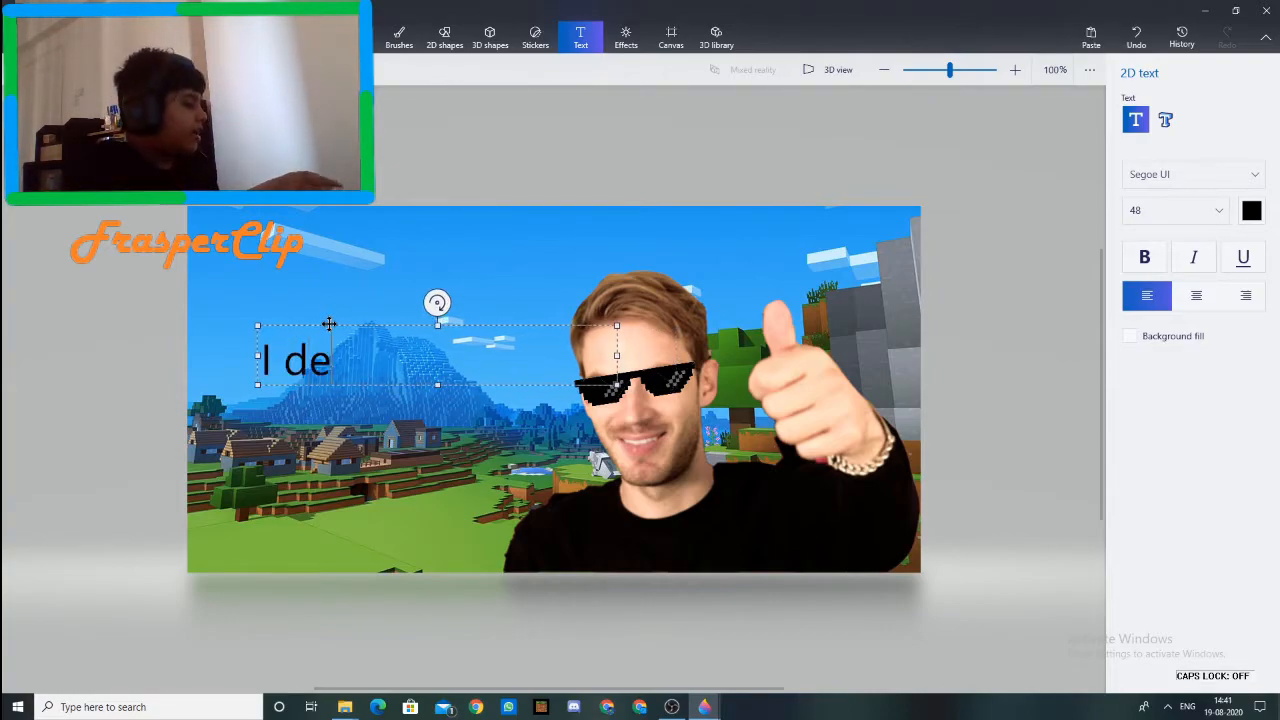
{"action": "type", "text": "fre"}
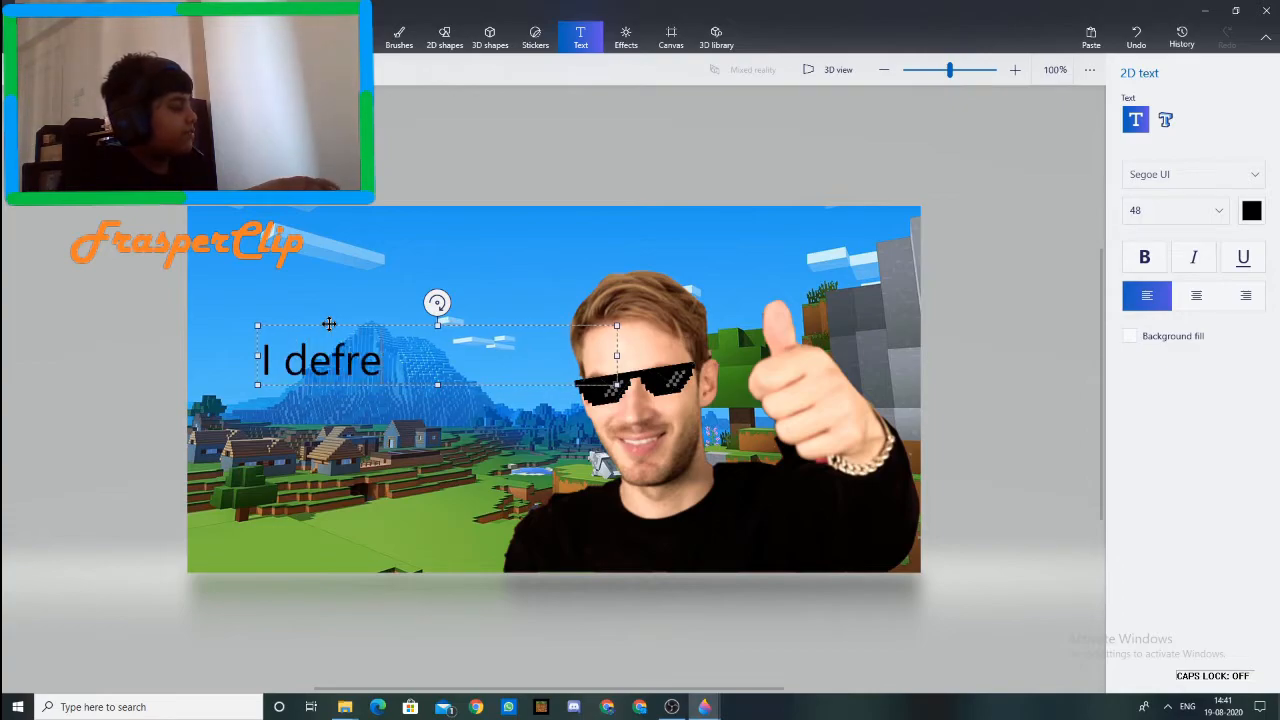
{"action": "type", "text": "ted Ende"}
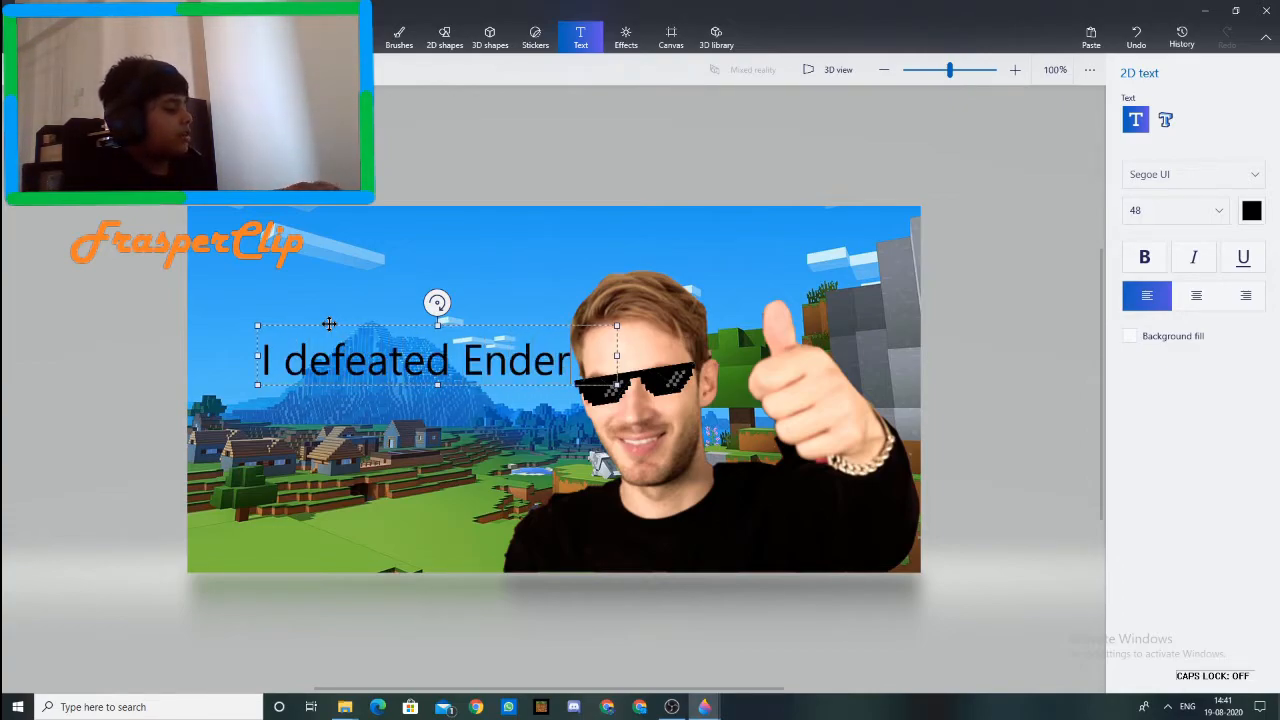
{"action": "type", "text": "rDragon in Minecraft"}
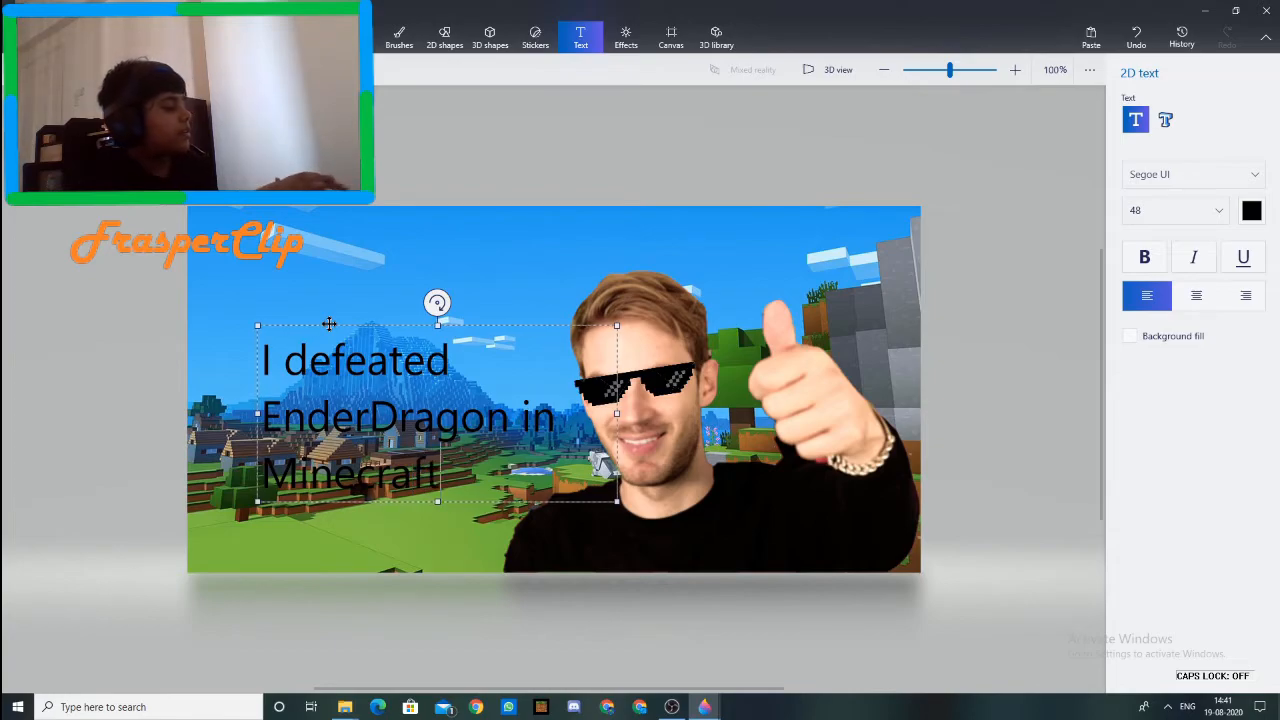
{"action": "type", "text": "!!!!!!!!!"}
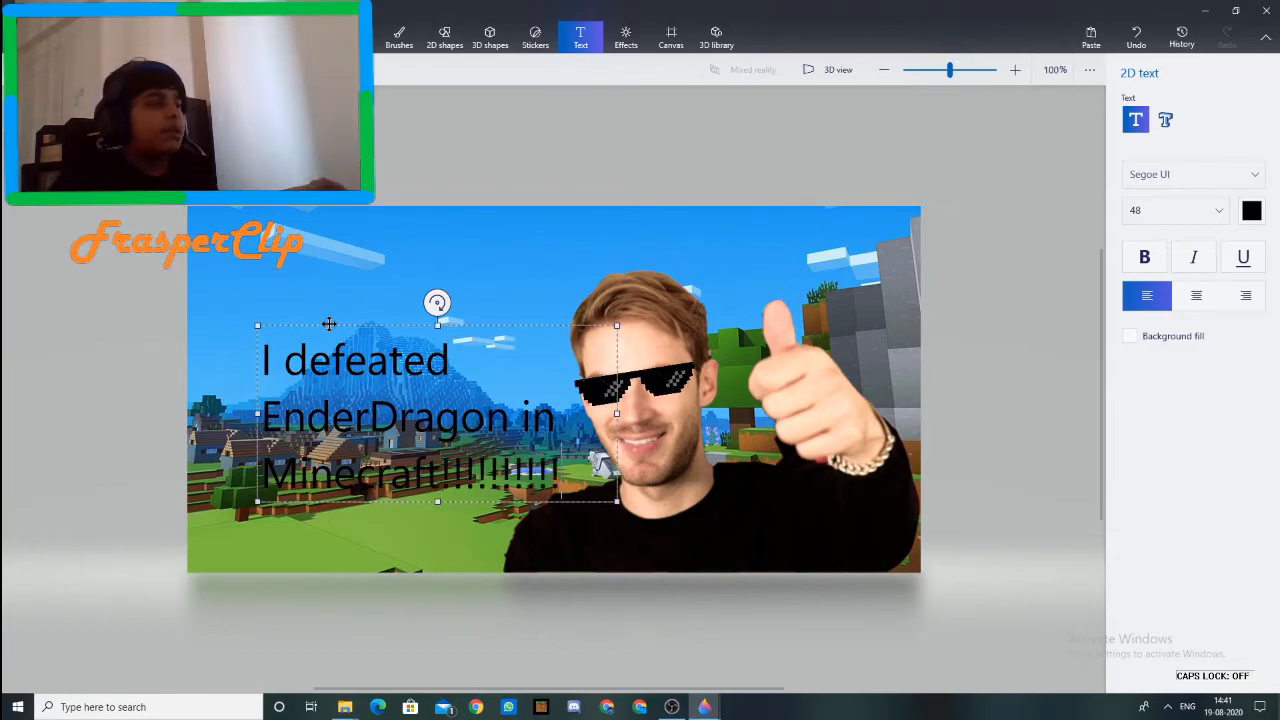
{"action": "left_click_drag", "start_coordinate": [340, 327], "coordinate": [299, 315]}
Step: Set the font of the whole title text to Ravie
{"action": "left_click", "coordinate": [1203, 174]}
{"action": "scroll", "coordinate": [1231, 209], "scroll_direction": "up", "scroll_amount": 10}
{"action": "scroll", "coordinate": [1231, 212], "scroll_direction": "up", "scroll_amount": 3}
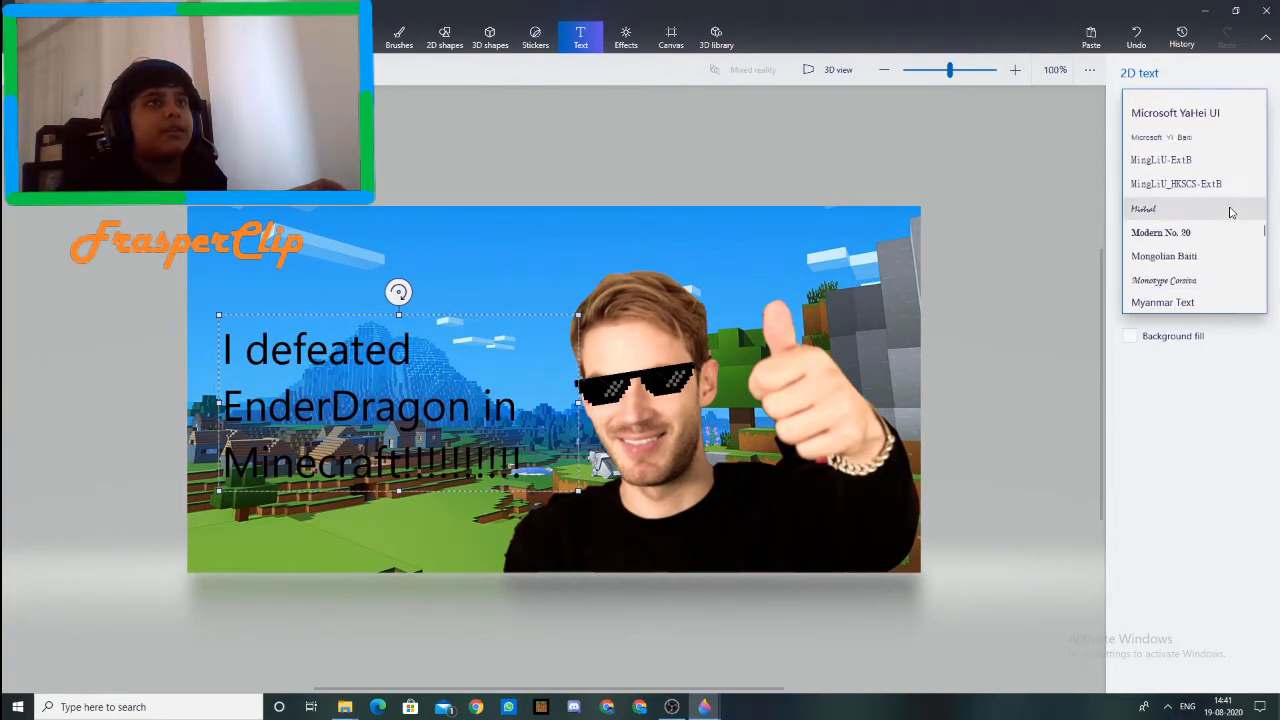
{"action": "scroll", "coordinate": [1231, 212], "scroll_direction": "down", "scroll_amount": 3}
{"action": "scroll", "coordinate": [1231, 212], "scroll_direction": "down", "scroll_amount": 6}
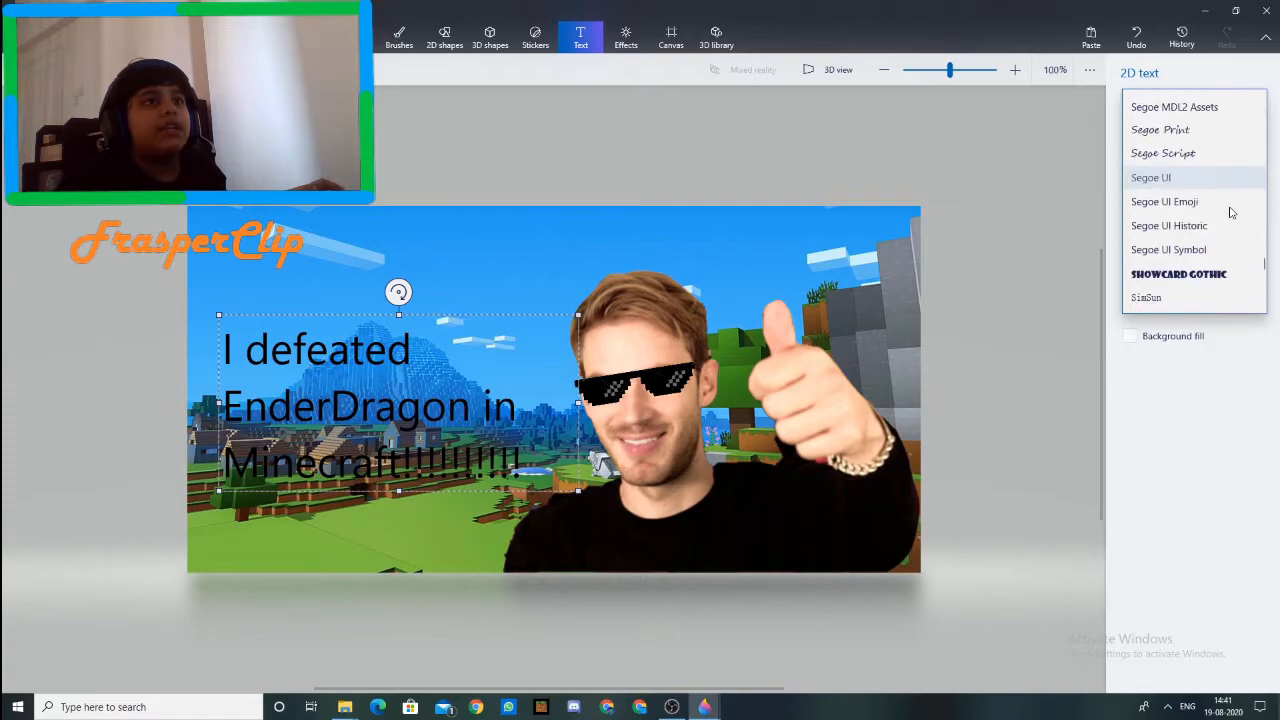
{"action": "scroll", "coordinate": [1200, 260], "scroll_direction": "up", "scroll_amount": 3}
{"action": "left_click", "coordinate": [1197, 205]}
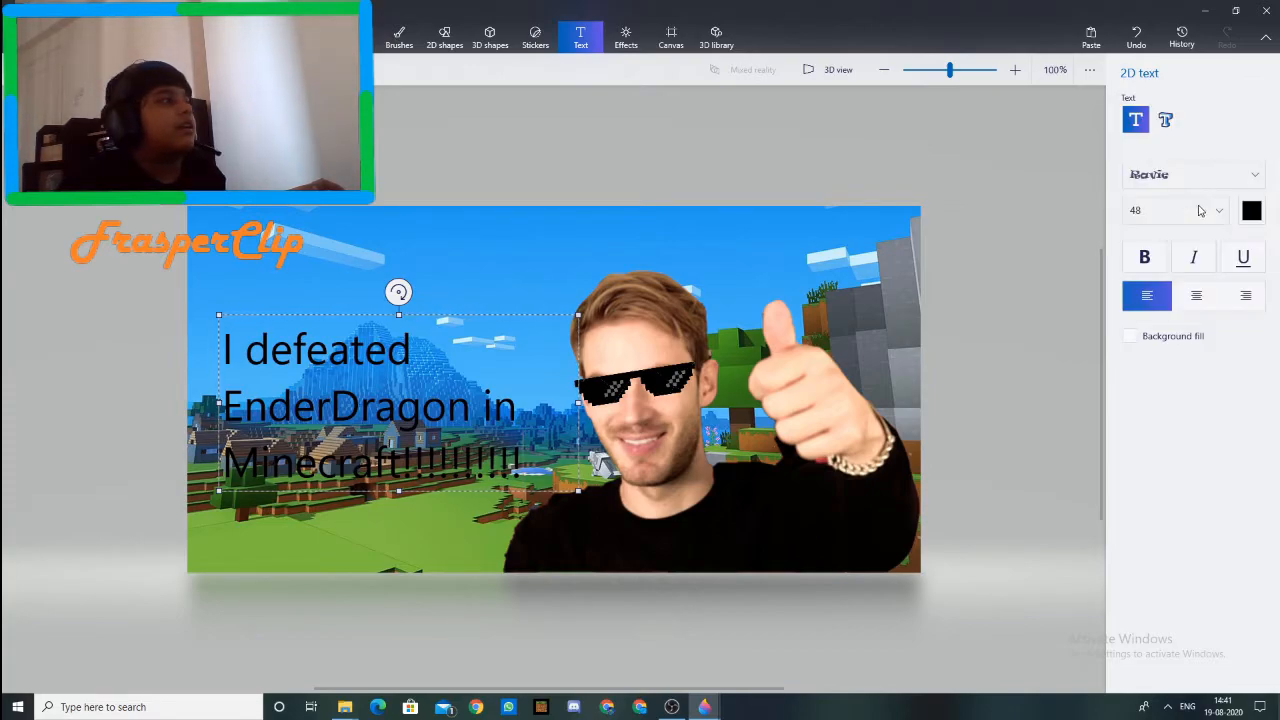
{"action": "key", "text": "ctrl+a"}
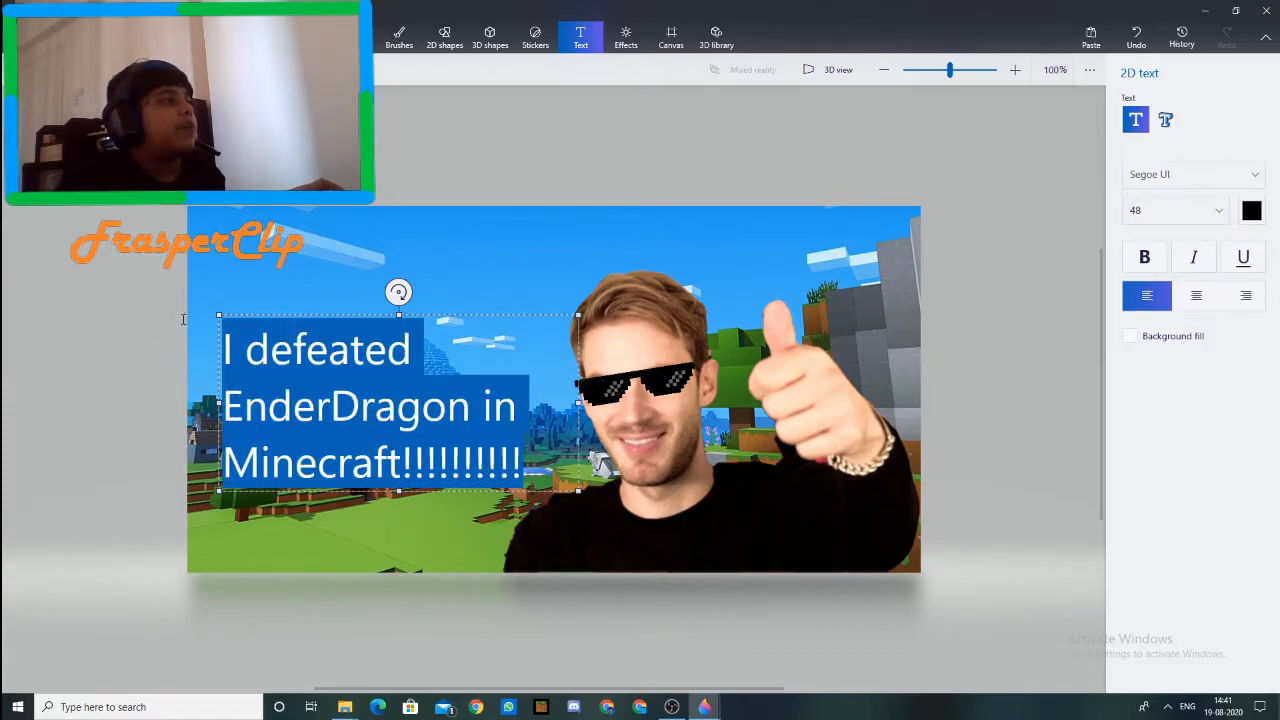
{"action": "left_click", "coordinate": [1190, 174]}
{"action": "scroll", "coordinate": [1175, 230], "scroll_direction": "up", "scroll_amount": 2}
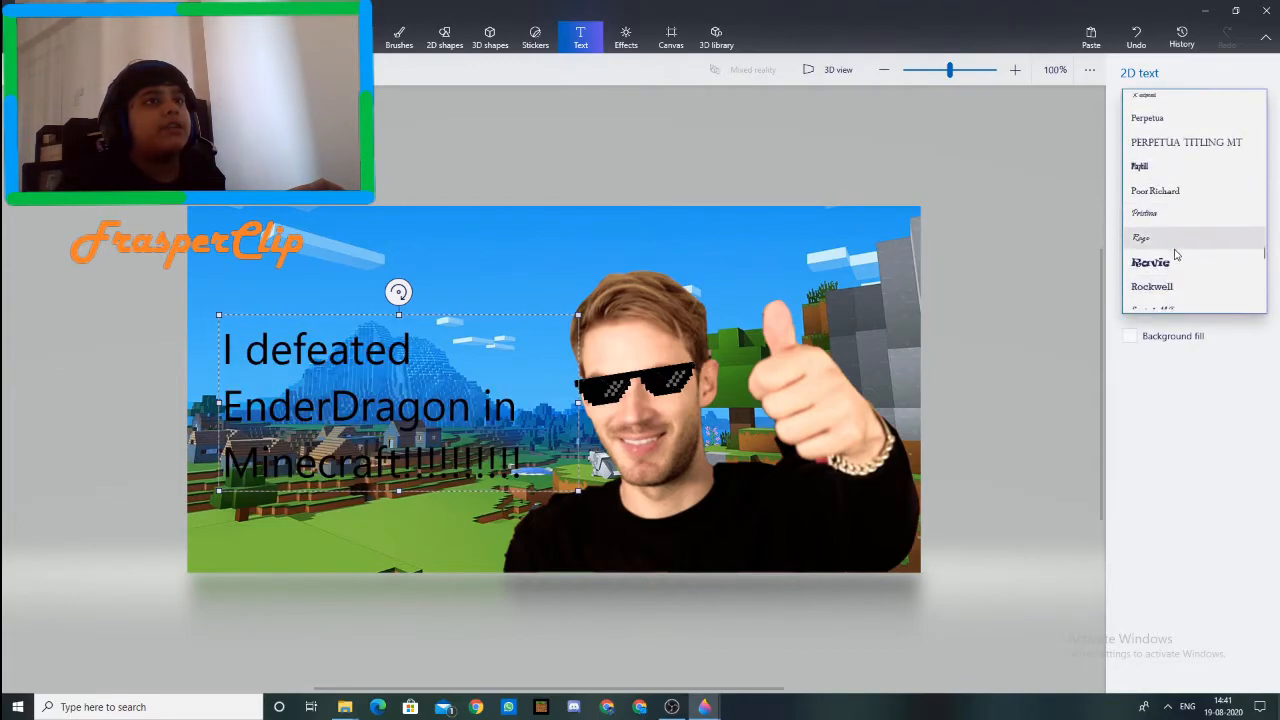
{"action": "left_click", "coordinate": [1170, 262]}
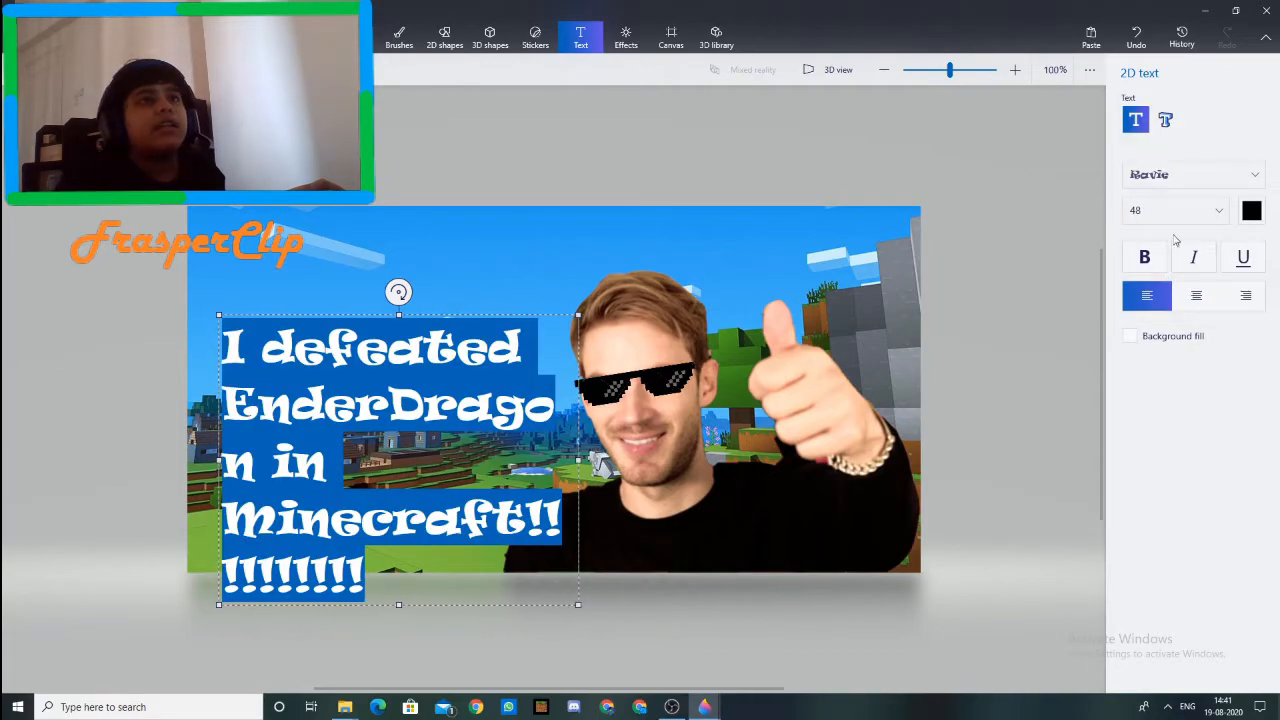
Step: Change the title text's font to a handwriting-style Lucida font
{"action": "left_click", "coordinate": [1176, 178]}
{"action": "scroll", "coordinate": [1177, 248], "scroll_direction": "up", "scroll_amount": 8}
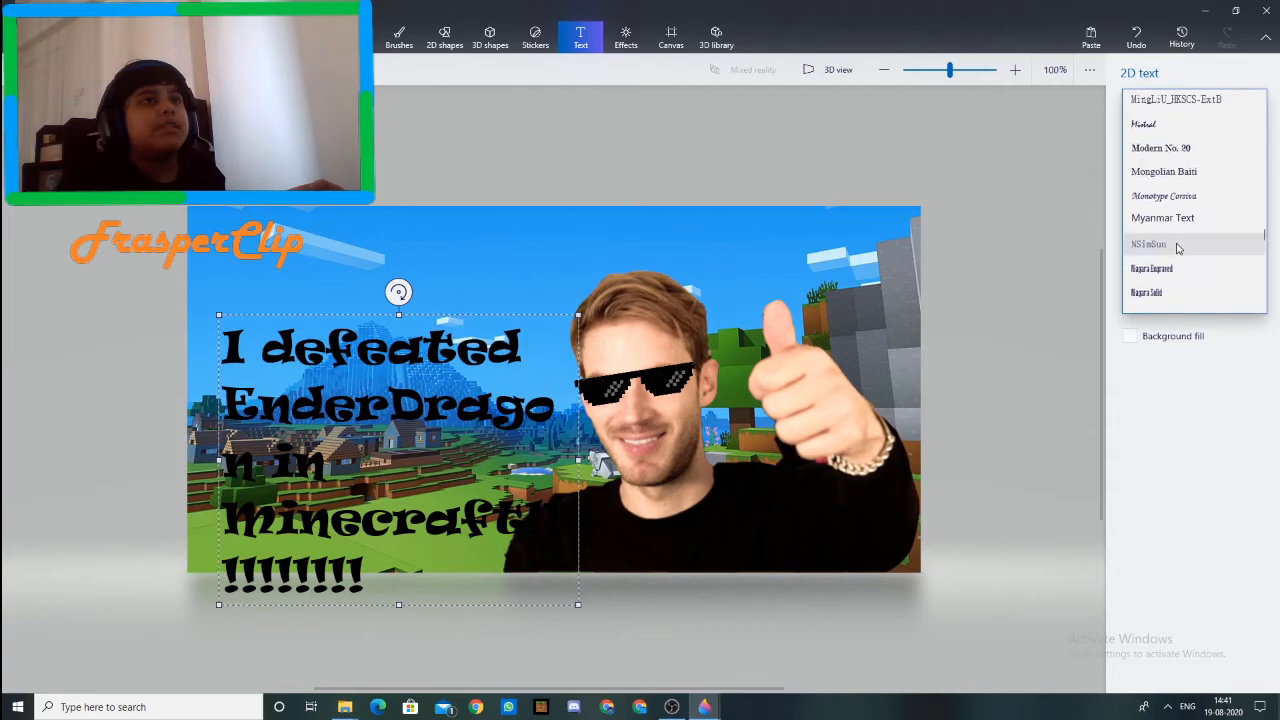
{"action": "scroll", "coordinate": [1177, 248], "scroll_direction": "up", "scroll_amount": 6}
{"action": "scroll", "coordinate": [1177, 210], "scroll_direction": "down", "scroll_amount": 3}
{"action": "scroll", "coordinate": [1177, 207], "scroll_direction": "up", "scroll_amount": 1}
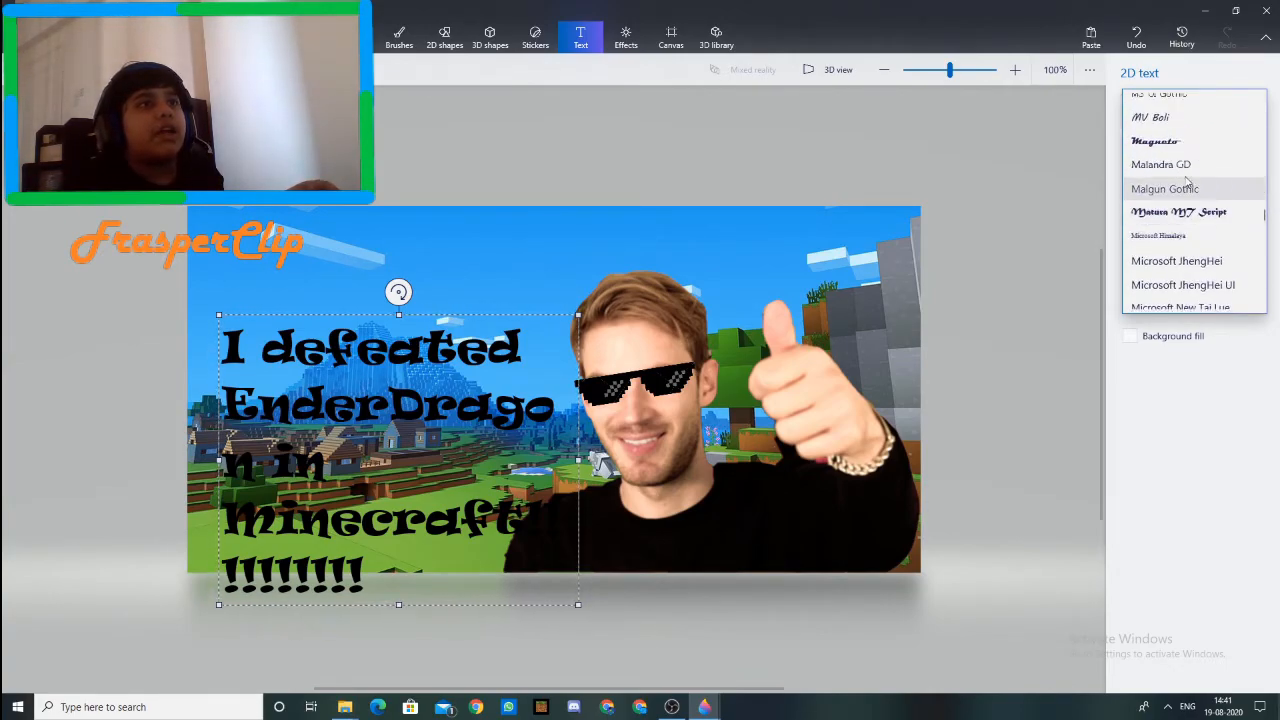
{"action": "scroll", "coordinate": [1187, 155], "scroll_direction": "up", "scroll_amount": 2}
{"action": "scroll", "coordinate": [1195, 240], "scroll_direction": "up", "scroll_amount": 5}
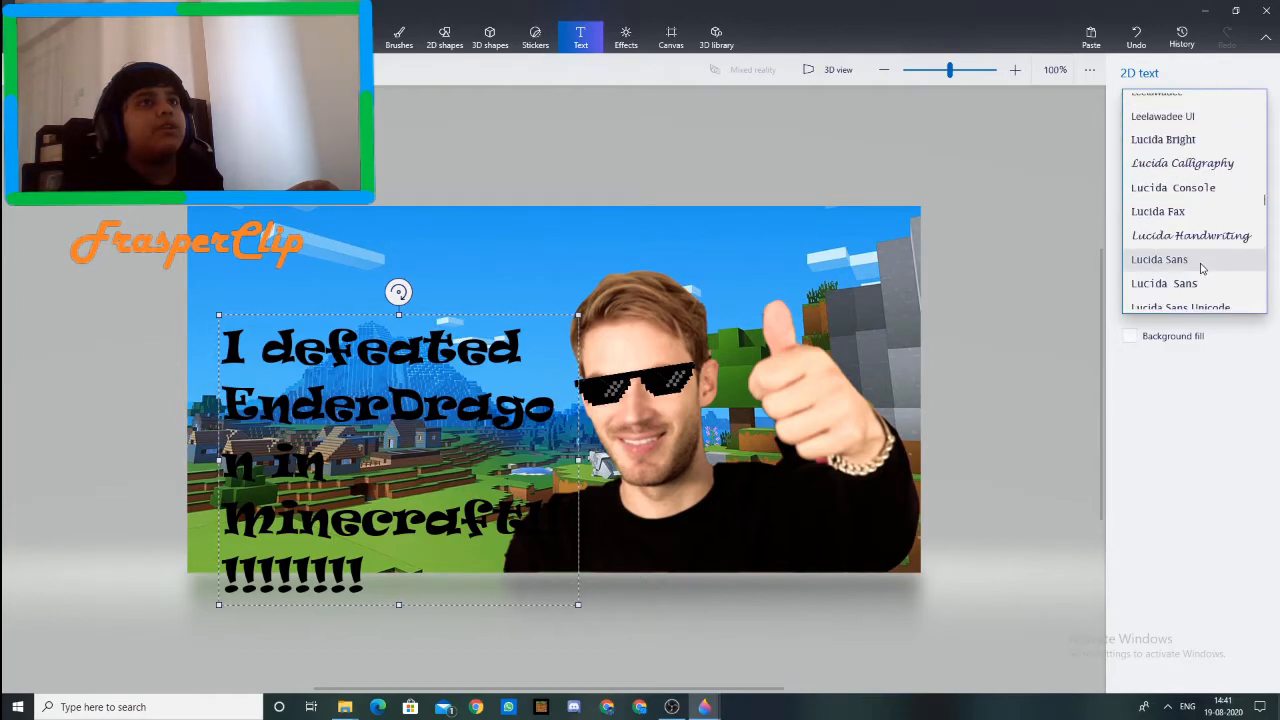
{"action": "scroll", "coordinate": [1199, 277], "scroll_direction": "down", "scroll_amount": 1}
{"action": "left_click", "coordinate": [1199, 270]}
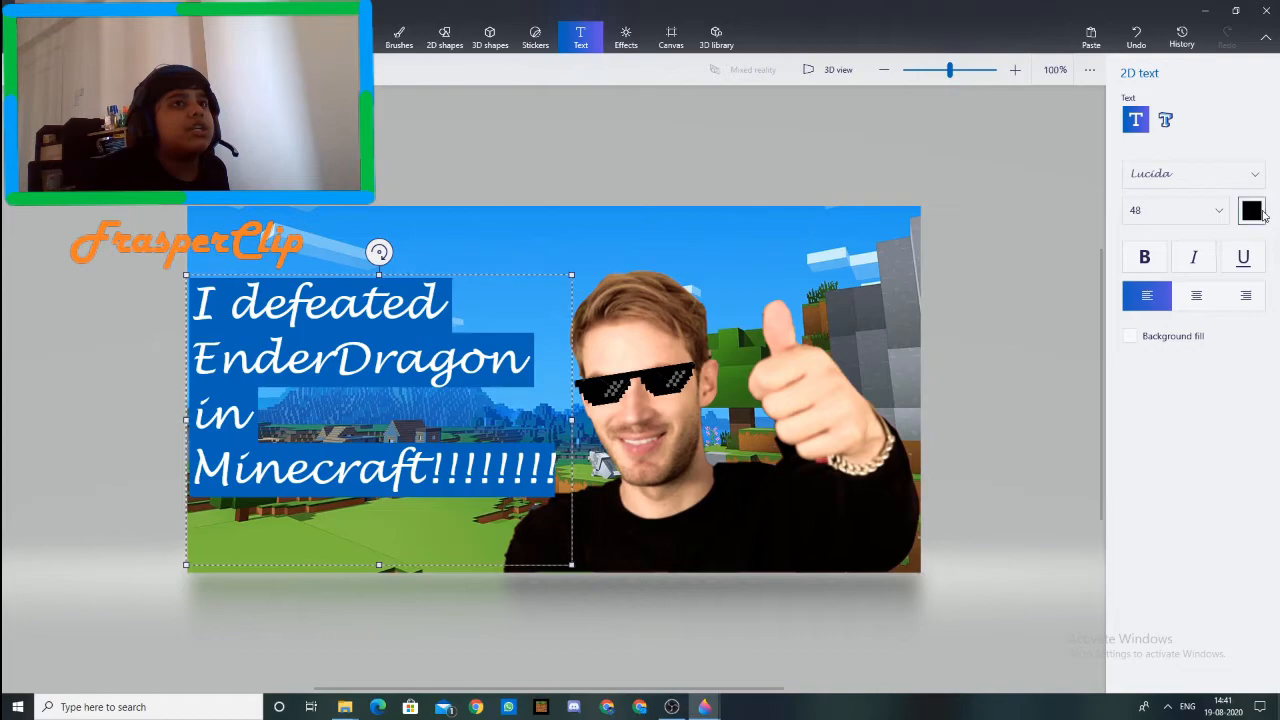
Step: Recolor the whole title text red and set it at a slant that rises toward the face
{"action": "left_click", "coordinate": [1252, 212]}
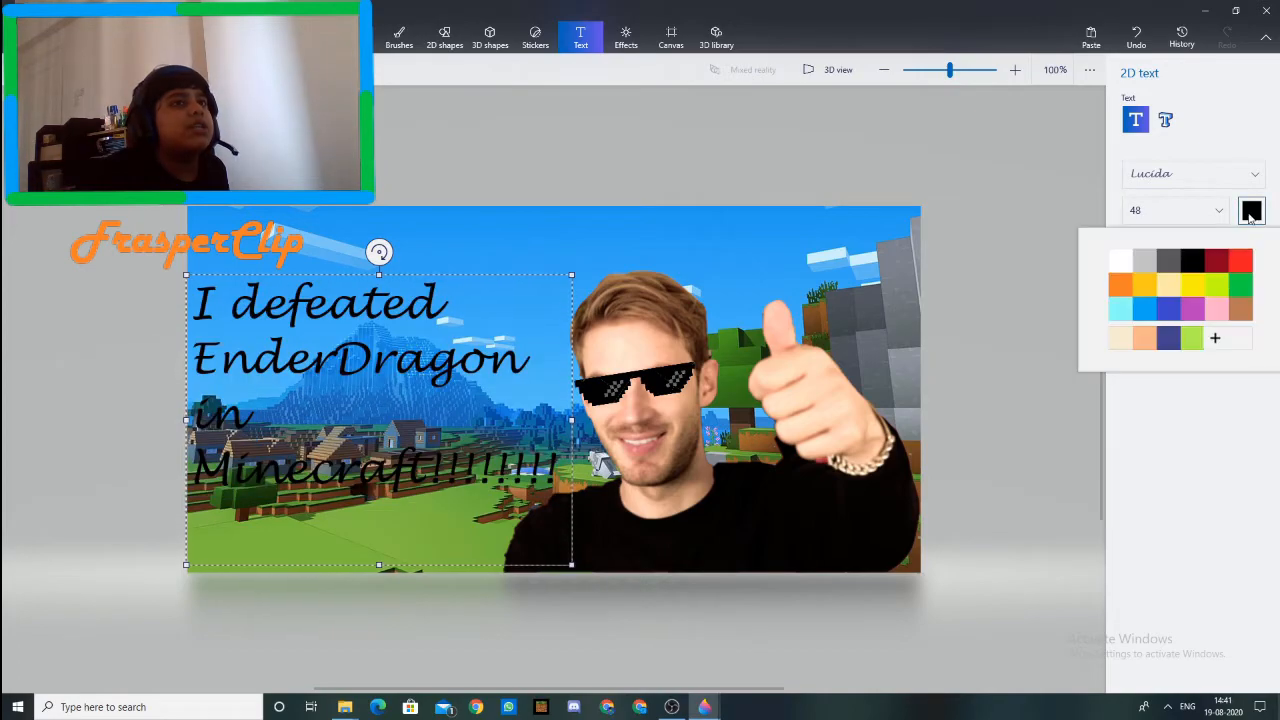
{"action": "left_click", "coordinate": [1195, 311]}
{"action": "left_click", "coordinate": [1254, 216]}
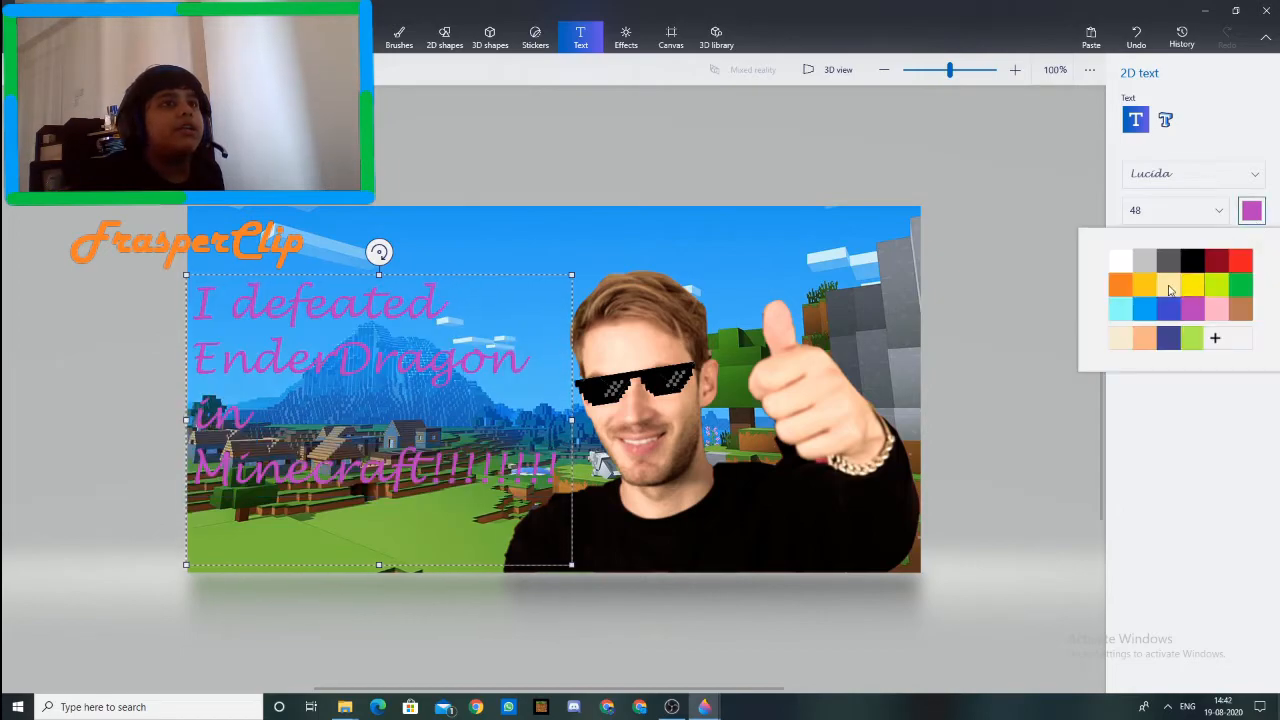
{"action": "left_click", "coordinate": [1240, 261]}
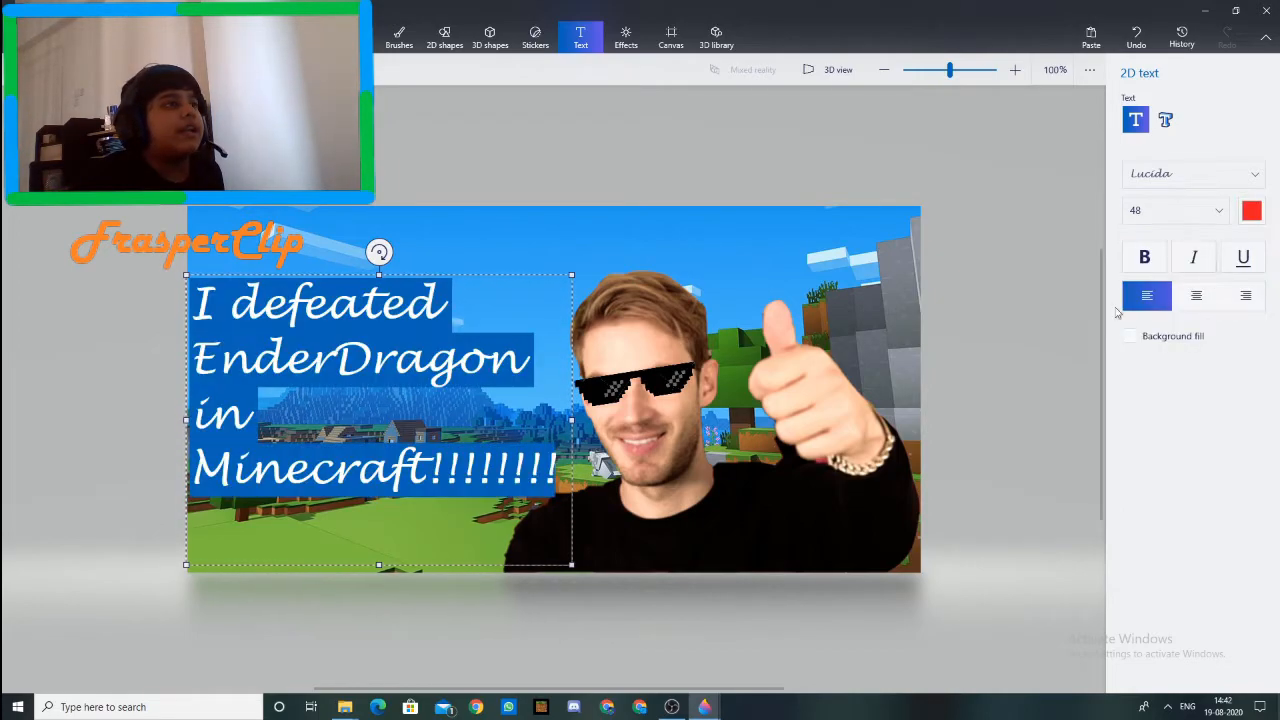
{"action": "left_click", "coordinate": [511, 373]}
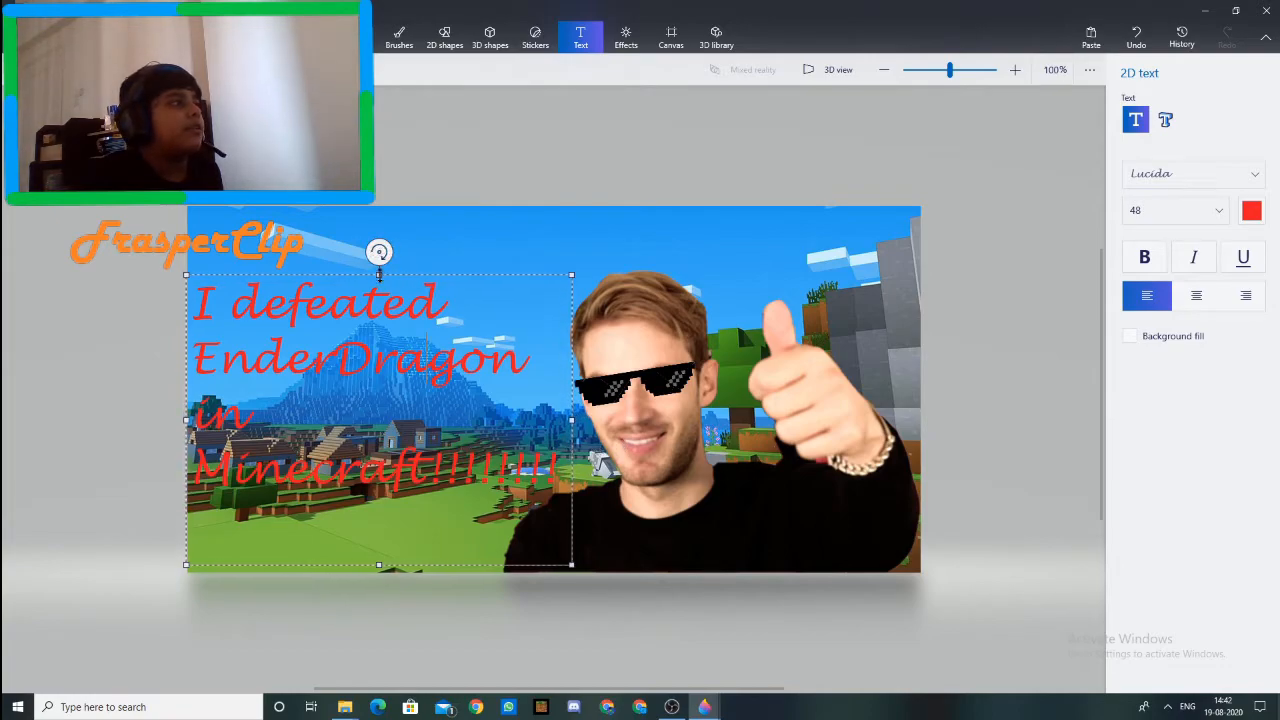
{"action": "mouse_move", "coordinate": [405, 265]}
{"action": "left_mouse_down"}
{"action": "mouse_move", "coordinate": [405, 251]}
{"action": "mouse_move", "coordinate": [334, 240]}
{"action": "mouse_move", "coordinate": [396, 263]}
{"action": "left_mouse_up"}
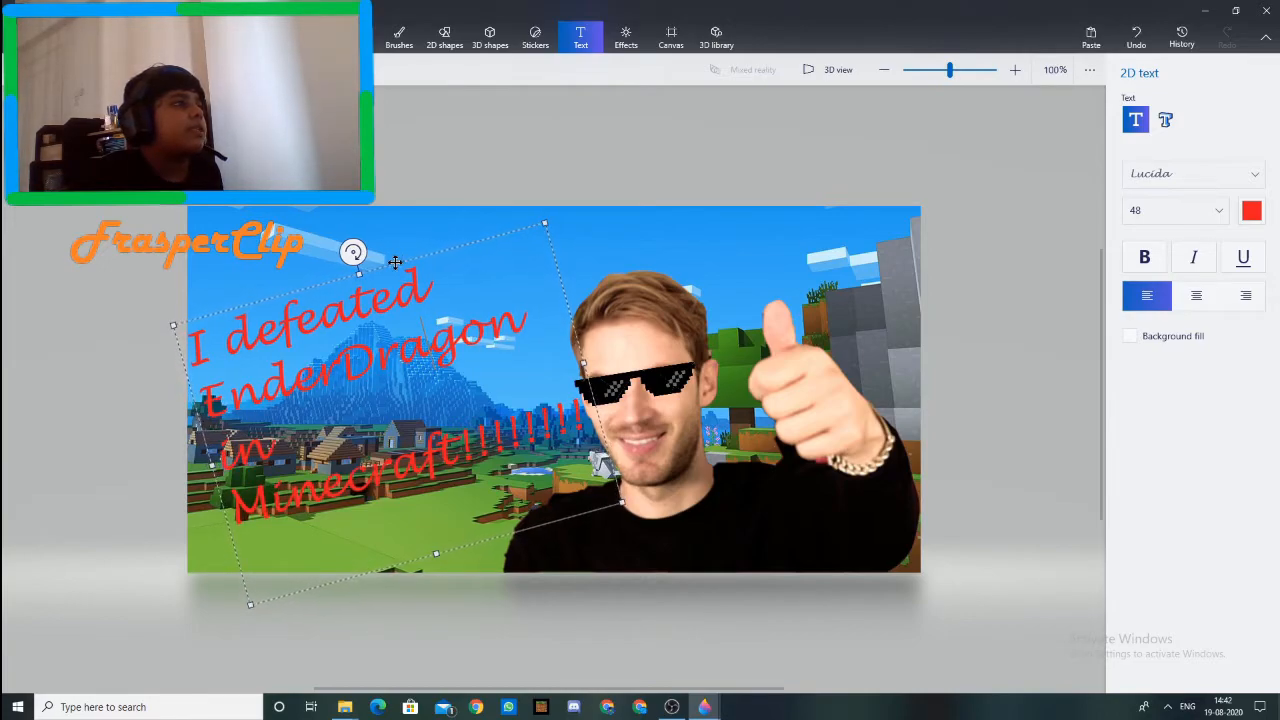
{"action": "left_click", "coordinate": [614, 232]}
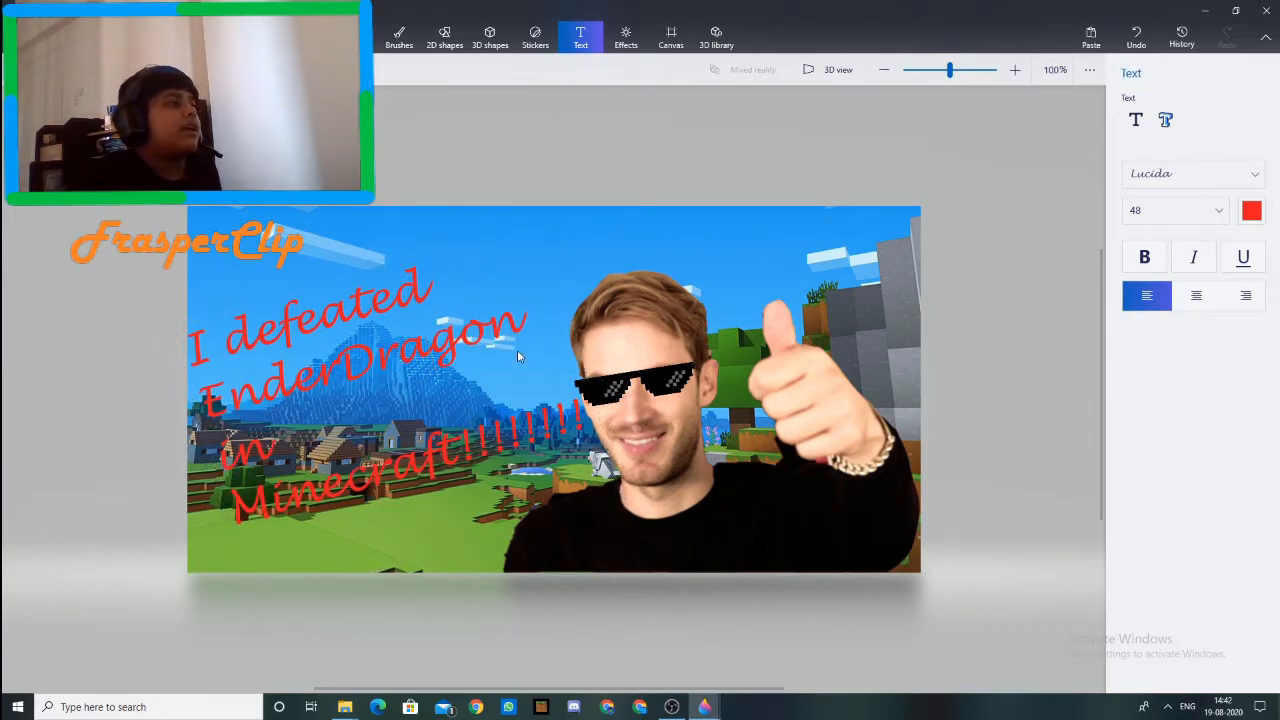
Step: Look at the example thumbnail in the other Paint 3D window, then return to this thumbnail
{"action": "mouse_move", "coordinate": [703, 706]}
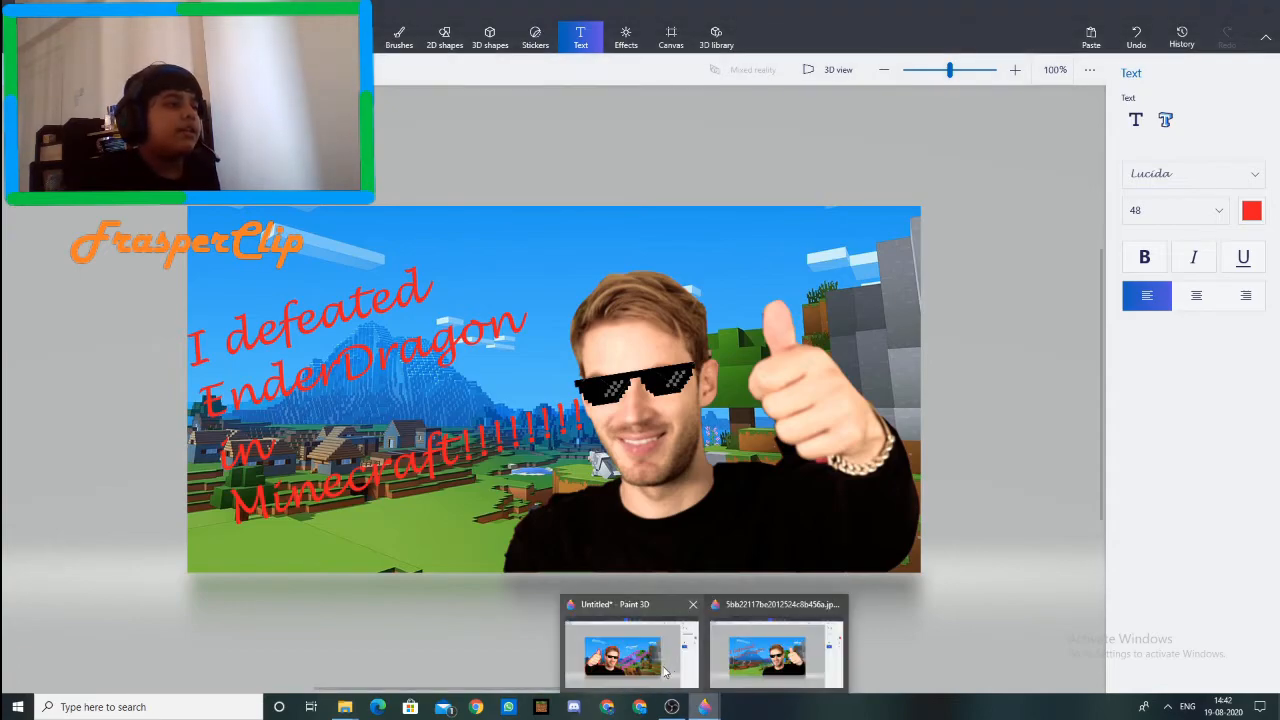
{"action": "left_click", "coordinate": [659, 634]}
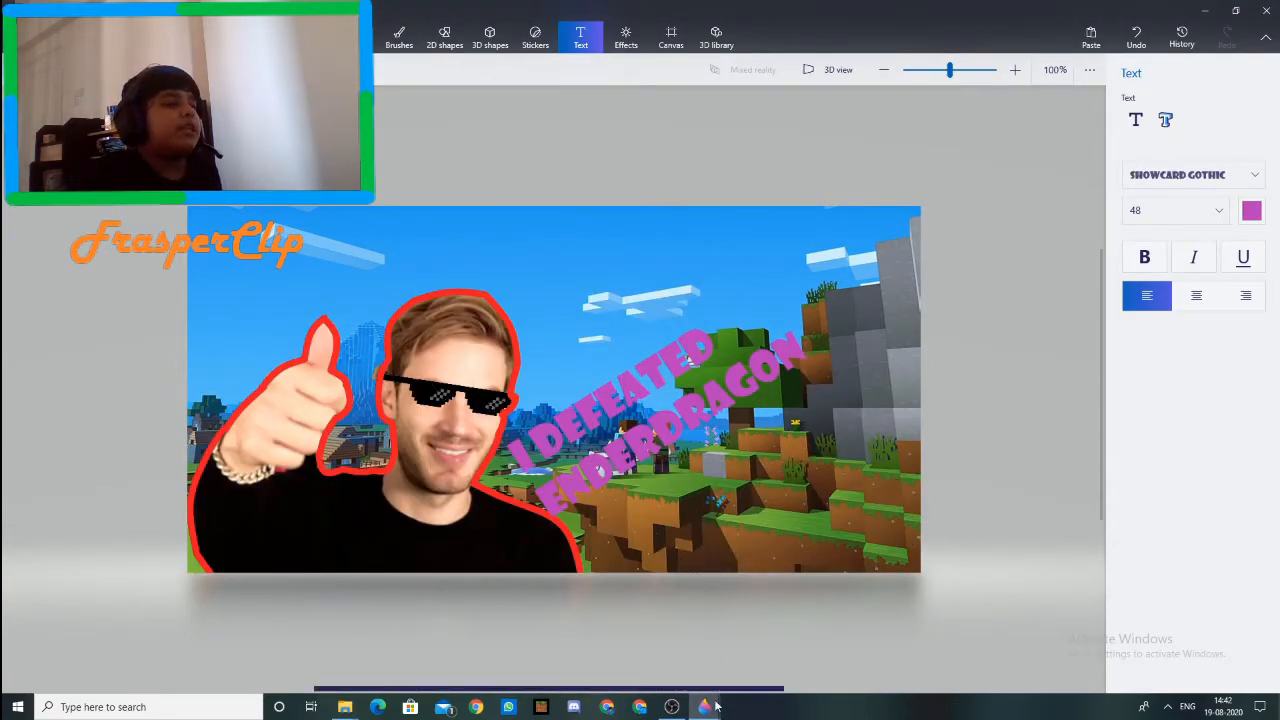
{"action": "mouse_move", "coordinate": [713, 694]}
{"action": "left_click", "coordinate": [776, 668]}
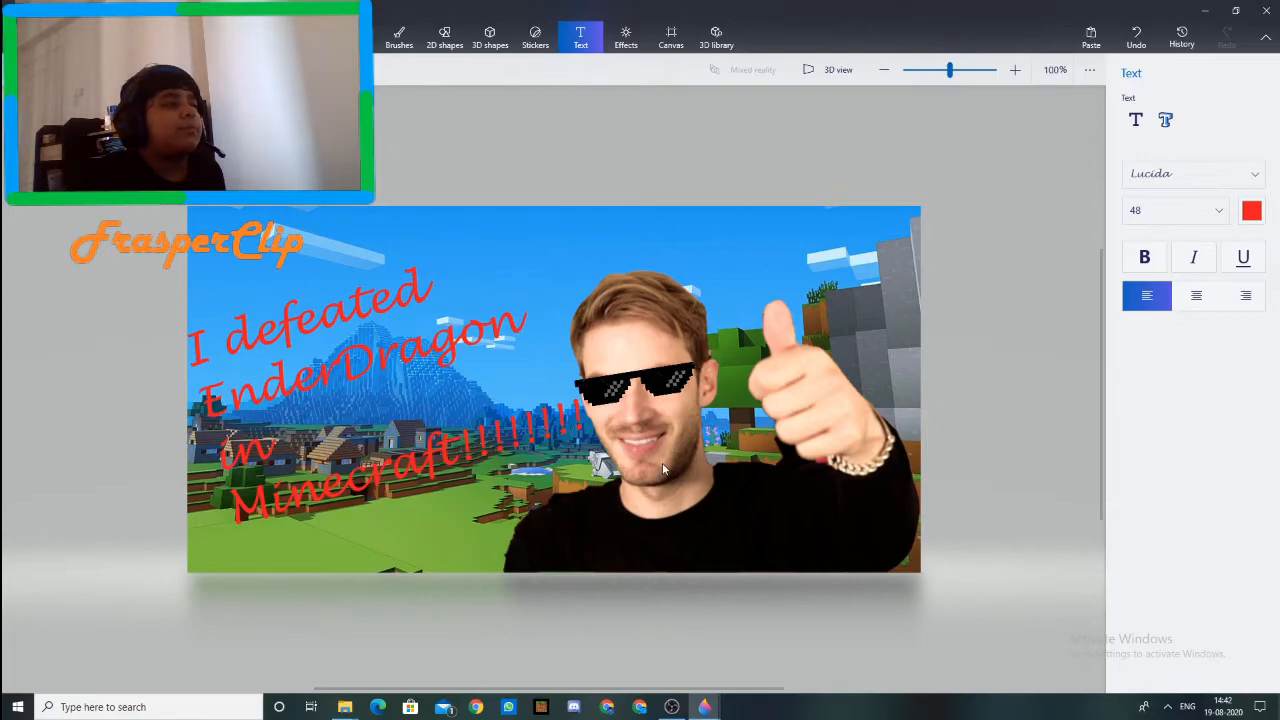
Step: Trace the edge of the cutout's shoulder nearest the title with a blue 3-point curve
{"action": "left_click", "coordinate": [542, 38]}
{"action": "left_click", "coordinate": [576, 40]}
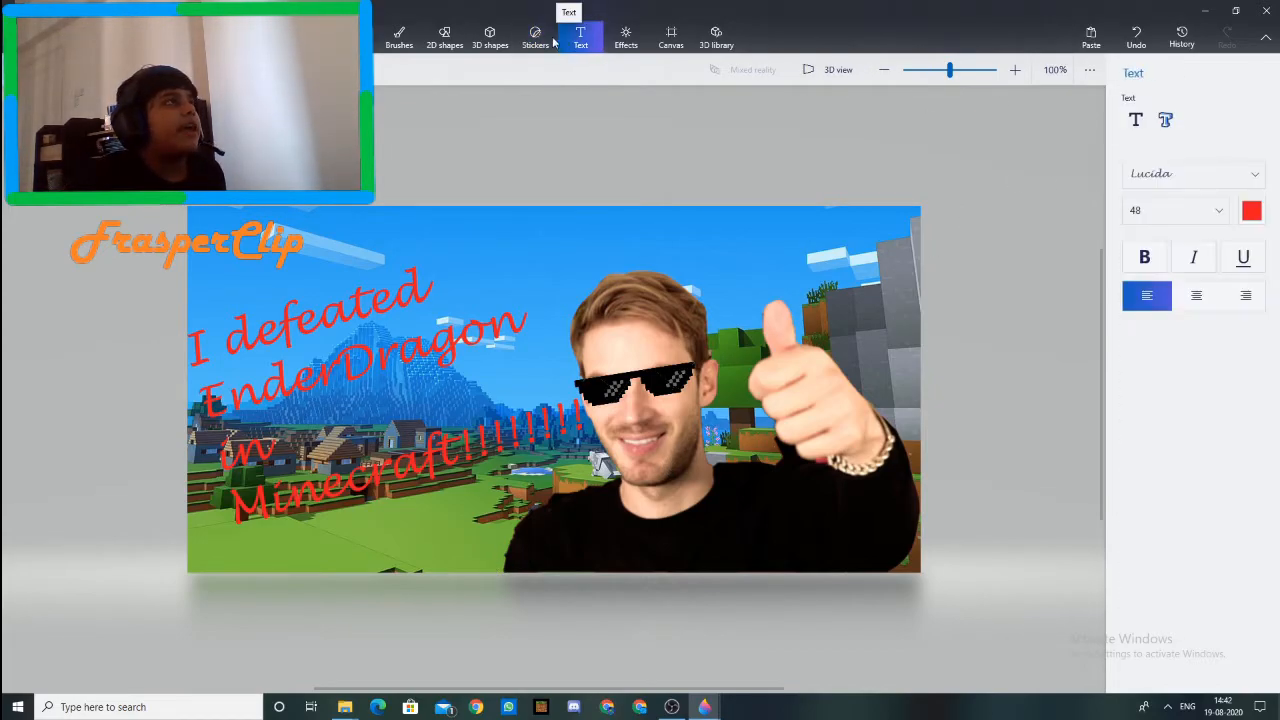
{"action": "left_click", "coordinate": [490, 38]}
{"action": "left_click", "coordinate": [444, 38]}
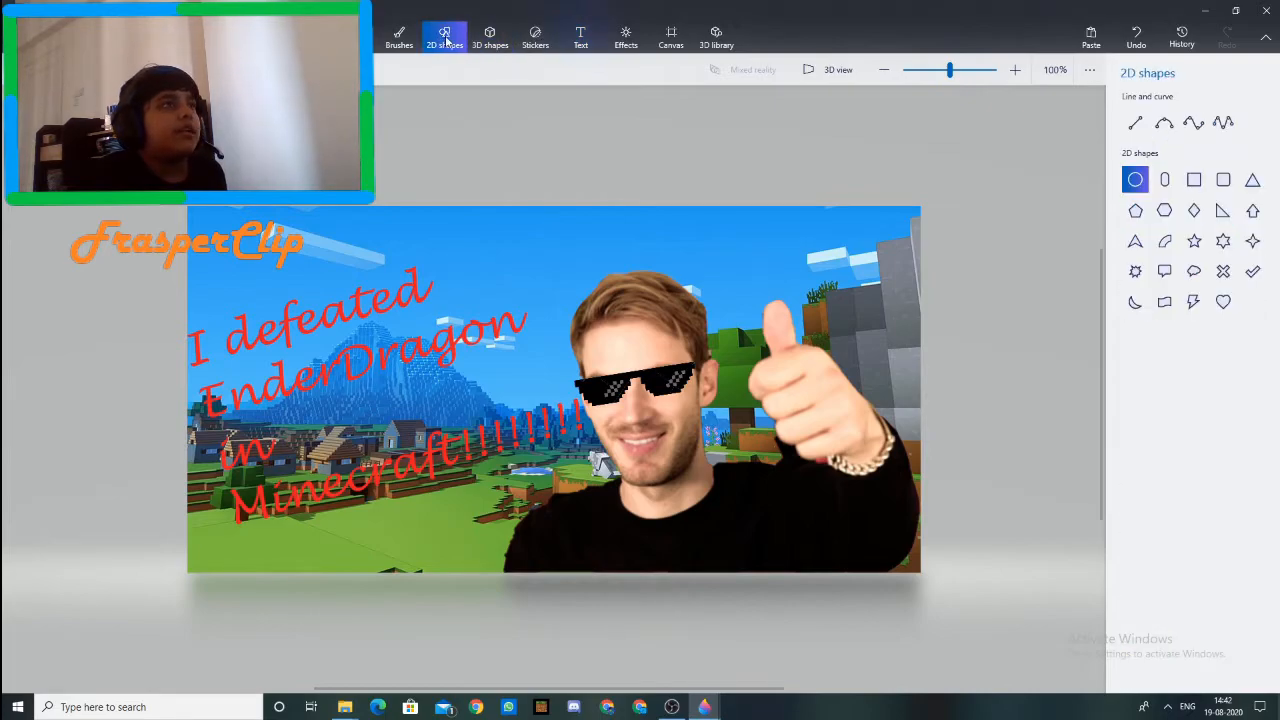
{"action": "left_click", "coordinate": [1163, 124]}
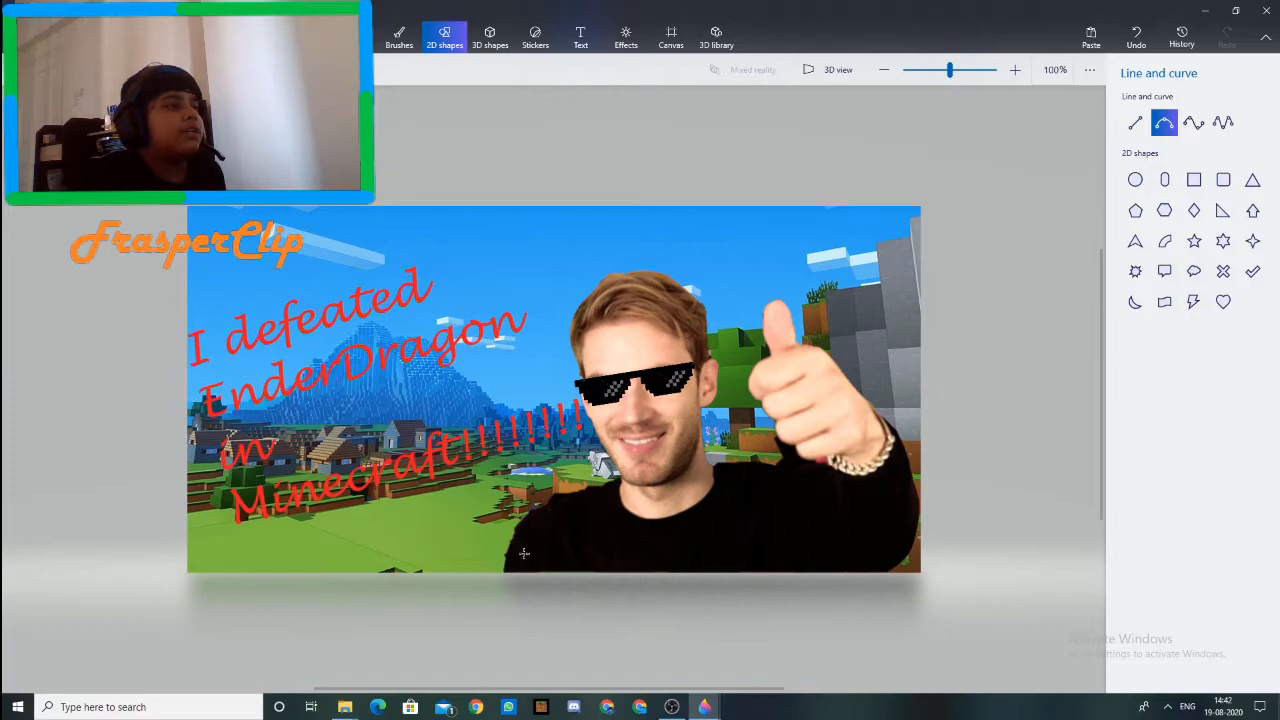
{"action": "left_click_drag", "start_coordinate": [619, 481], "coordinate": [504, 569]}
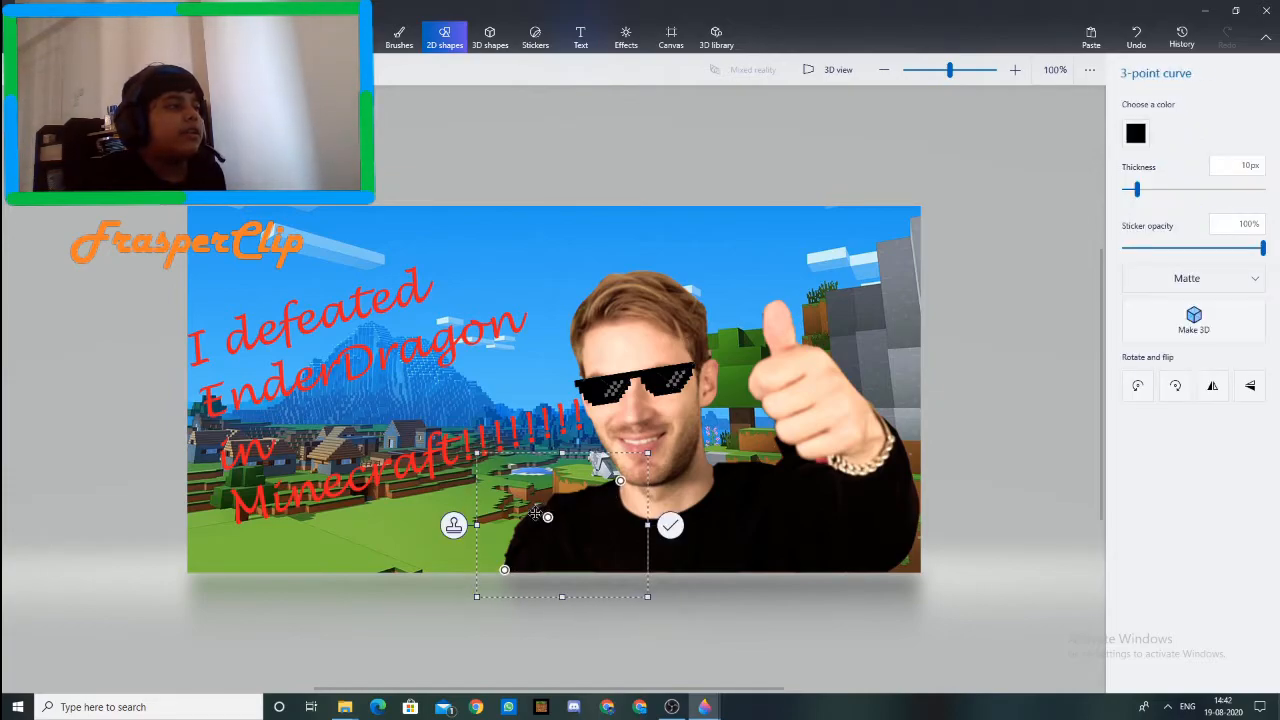
{"action": "left_click_drag", "start_coordinate": [619, 481], "coordinate": [595, 483]}
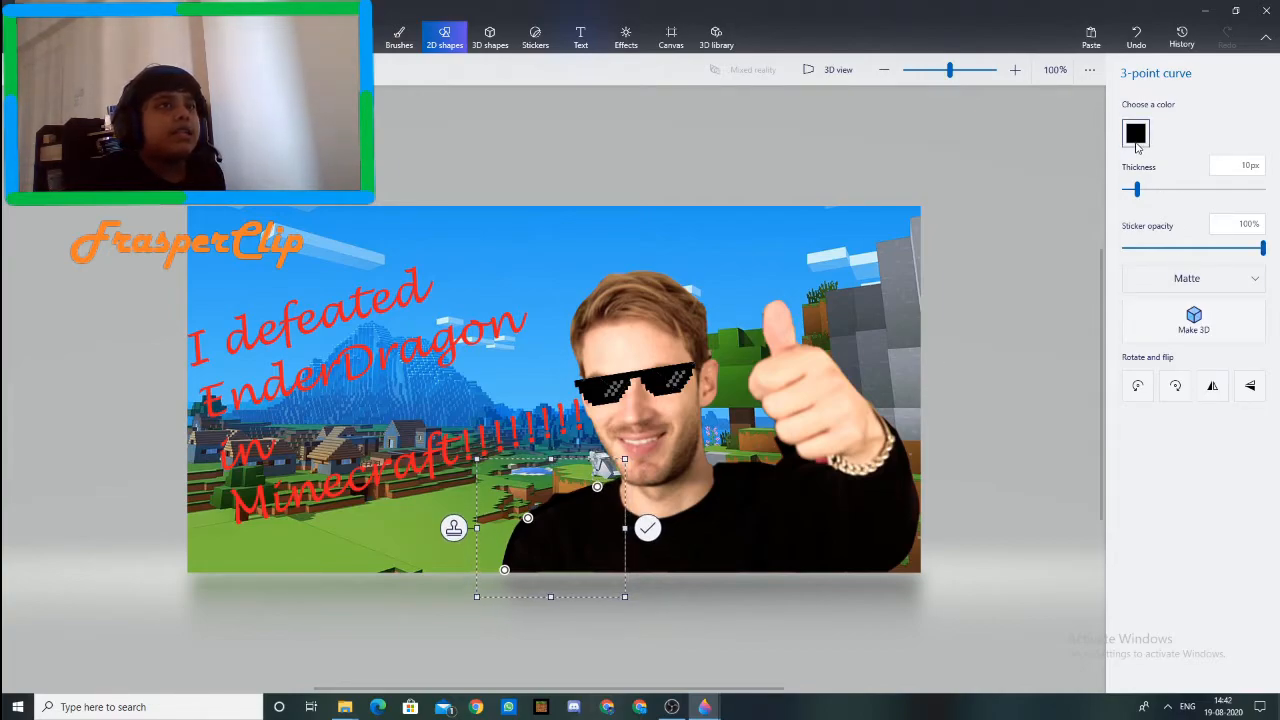
{"action": "left_click", "coordinate": [1136, 136]}
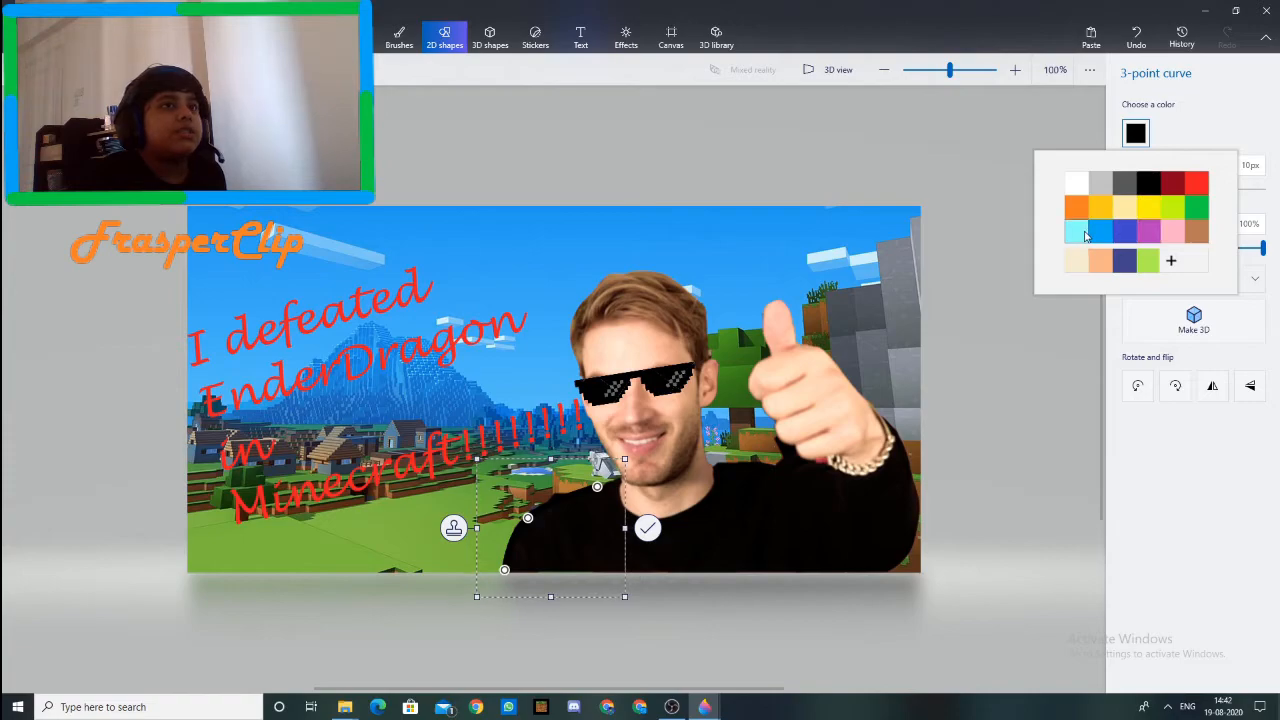
{"action": "left_click", "coordinate": [1104, 226]}
Step: Continue the blue outline from the shoulder up the neck and cheek to the glasses
{"action": "left_click_drag", "start_coordinate": [584, 504], "coordinate": [617, 397]}
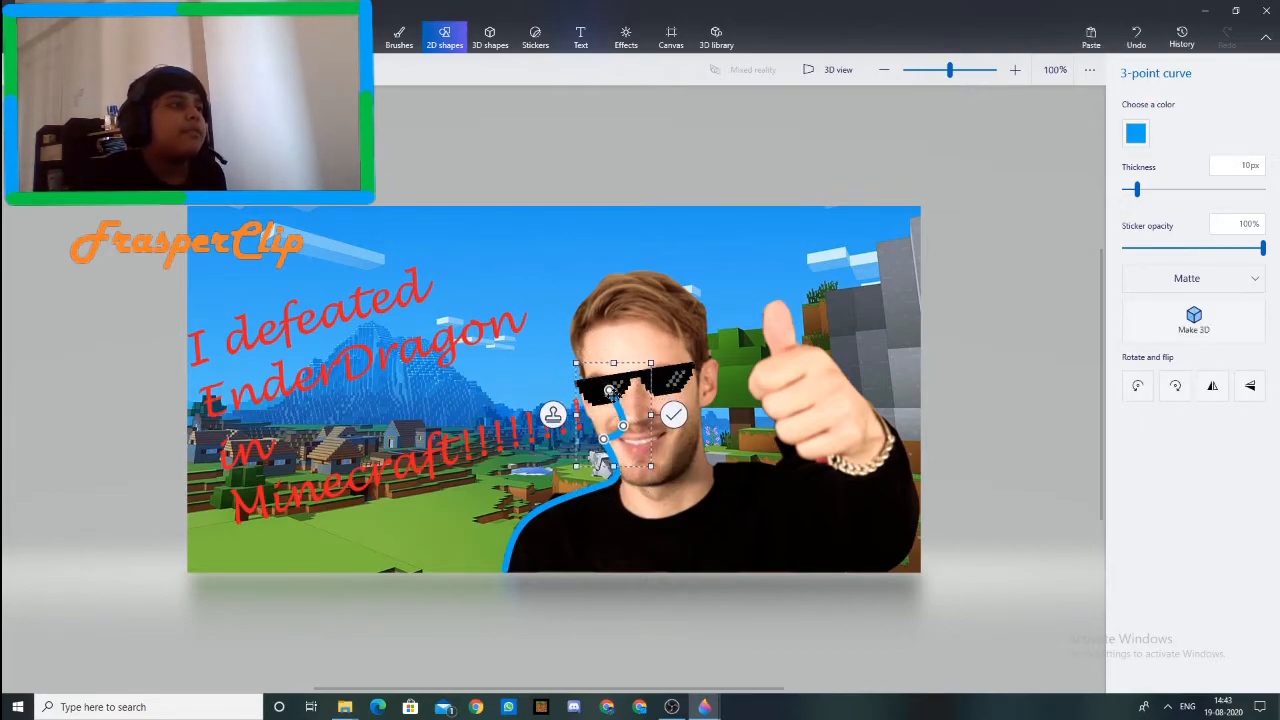
{"action": "left_click_drag", "start_coordinate": [598, 420], "coordinate": [586, 370]}
{"action": "left_click", "coordinate": [531, 369]}
{"action": "right_click", "coordinate": [658, 367]}
{"action": "left_click", "coordinate": [720, 384]}
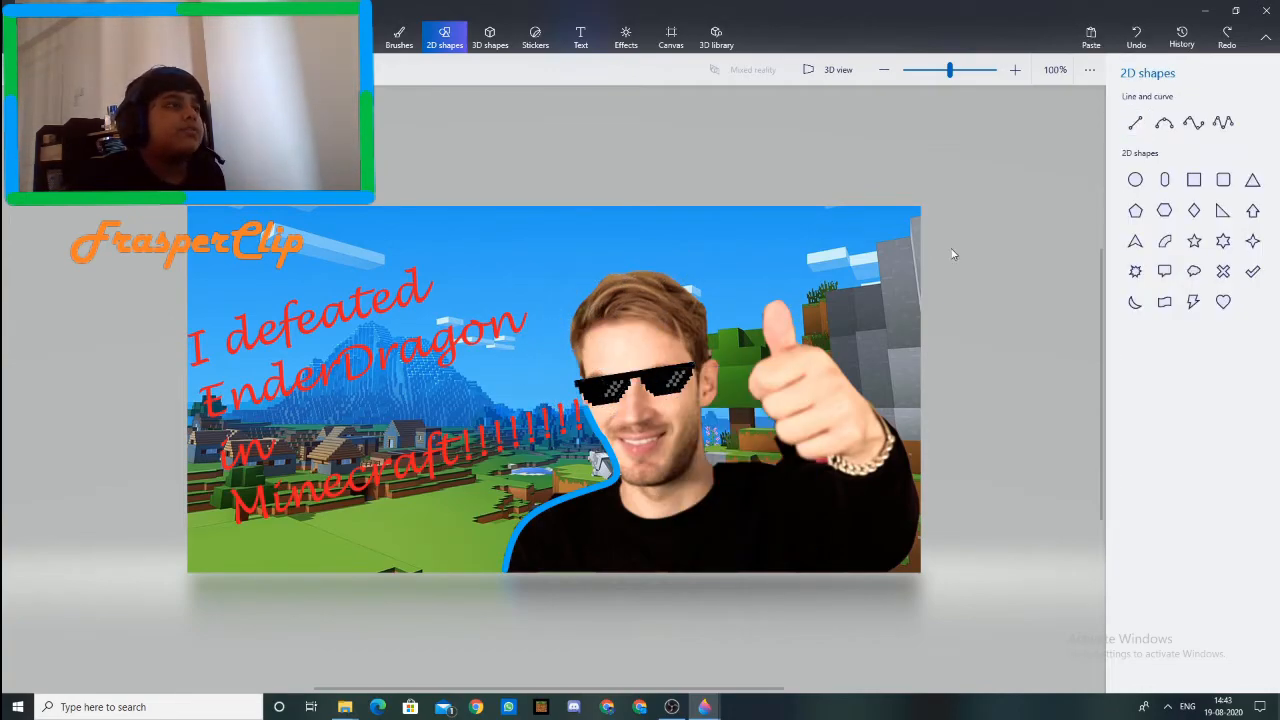
Step: Outline the hair and the far side of the head down to the ear with blue 3-point curves
{"action": "left_click", "coordinate": [1164, 122]}
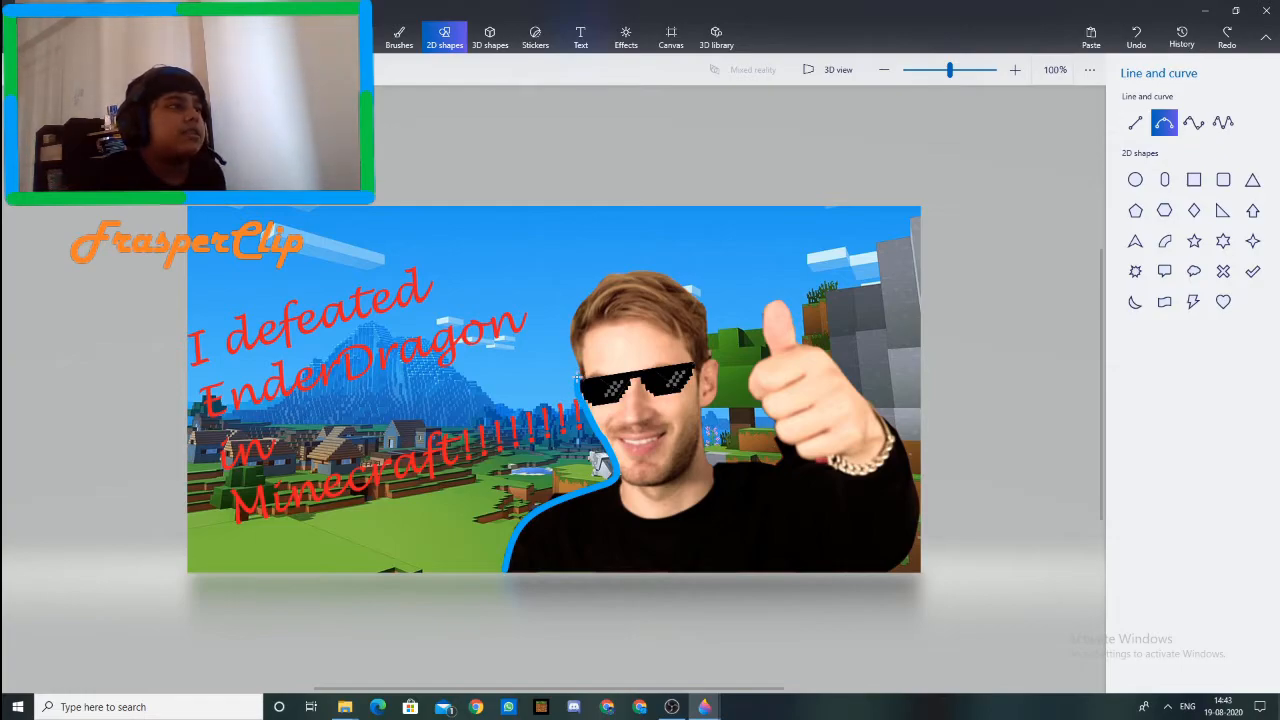
{"action": "mouse_move", "coordinate": [577, 380]}
{"action": "left_mouse_down"}
{"action": "mouse_move", "coordinate": [564, 323]}
{"action": "mouse_move", "coordinate": [610, 274]}
{"action": "left_mouse_up"}
{"action": "left_click", "coordinate": [629, 366]}
{"action": "left_click_drag", "start_coordinate": [568, 344], "coordinate": [569, 350]}
{"action": "left_click_drag", "start_coordinate": [590, 312], "coordinate": [701, 303]}
{"action": "left_click_drag", "start_coordinate": [617, 237], "coordinate": [712, 357]}
{"action": "left_click_drag", "start_coordinate": [744, 304], "coordinate": [720, 377]}
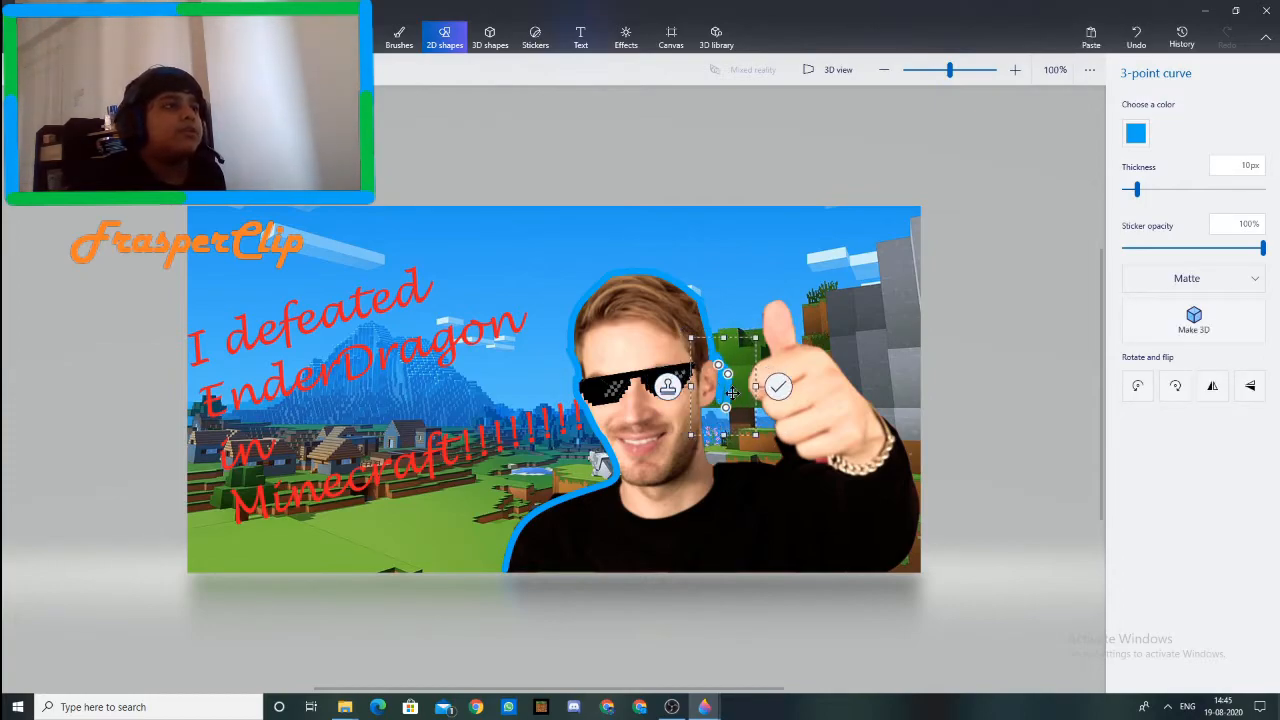
Step: Extend the blue outline around the thumbs-up hand and down the outer arm to the canvas's lower edge
{"action": "left_click_drag", "start_coordinate": [732, 425], "coordinate": [757, 401]}
{"action": "left_click_drag", "start_coordinate": [776, 464], "coordinate": [888, 420]}
{"action": "left_click_drag", "start_coordinate": [811, 348], "coordinate": [833, 358]}
{"action": "left_click_drag", "start_coordinate": [888, 421], "coordinate": [931, 551]}
{"action": "left_click_drag", "start_coordinate": [952, 640], "coordinate": [905, 555]}
{"action": "left_click", "coordinate": [969, 552]}
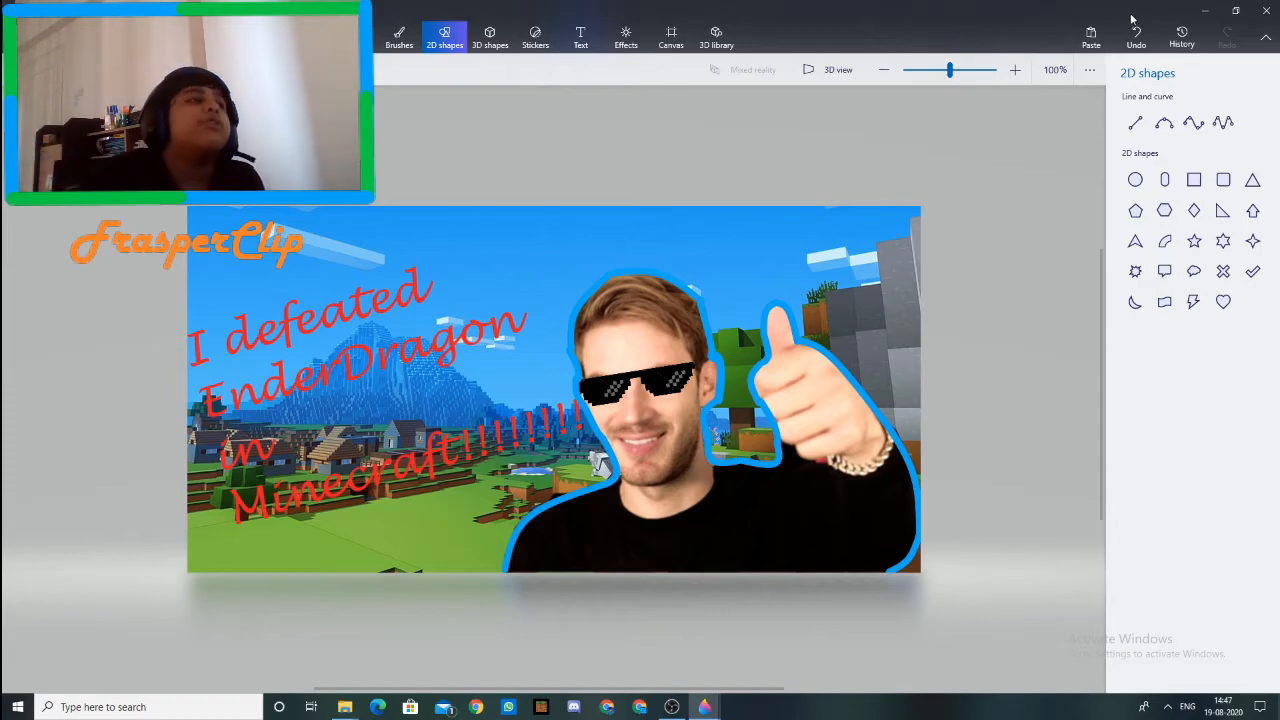
Step: Add a second outline of white 3-point curves just outside the blue one, from the shoulder to the cheek
{"action": "left_click", "coordinate": [1164, 122]}
{"action": "left_click_drag", "start_coordinate": [577, 480], "coordinate": [604, 477]}
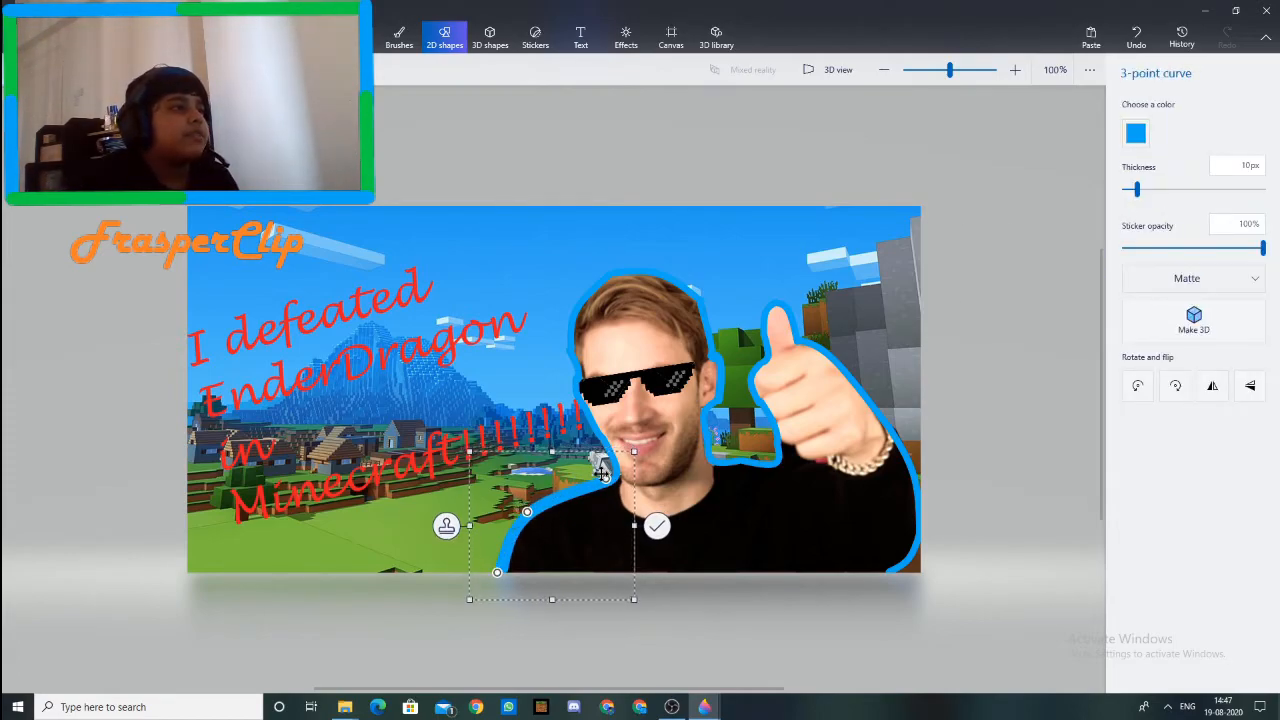
{"action": "left_click", "coordinate": [1136, 134]}
{"action": "left_click", "coordinate": [447, 526]}
{"action": "mouse_move", "coordinate": [576, 489]}
{"action": "left_mouse_down"}
{"action": "mouse_move", "coordinate": [688, 394]}
{"action": "mouse_move", "coordinate": [575, 384]}
{"action": "mouse_move", "coordinate": [605, 455]}
{"action": "left_mouse_up"}
{"action": "left_click_drag", "start_coordinate": [575, 385], "coordinate": [609, 468]}
{"action": "left_click", "coordinate": [540, 455]}
{"action": "left_click_drag", "start_coordinate": [603, 421], "coordinate": [586, 367]}
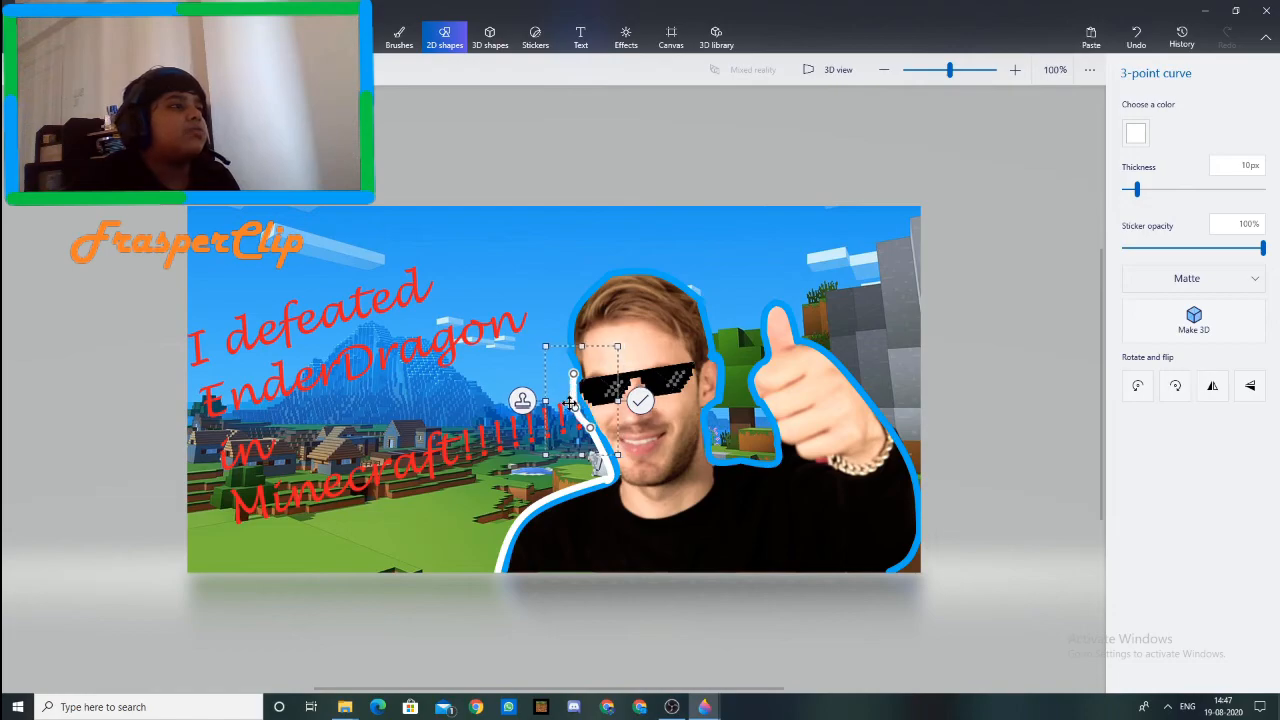
Step: Continue the white outline over the hair and down the far side of the head to the ear
{"action": "left_click_drag", "start_coordinate": [581, 420], "coordinate": [566, 280]}
{"action": "left_click_drag", "start_coordinate": [566, 262], "coordinate": [696, 290]}
{"action": "left_click", "coordinate": [519, 293]}
{"action": "left_click_drag", "start_coordinate": [628, 242], "coordinate": [725, 404]}
{"action": "left_click", "coordinate": [566, 276]}
Step: Trace the white outline through the gap between the ear, the shoulder and the raised hand
{"action": "left_click_drag", "start_coordinate": [730, 288], "coordinate": [745, 470]}
{"action": "left_click", "coordinate": [646, 347]}
{"action": "left_click", "coordinate": [663, 452]}
{"action": "left_click_drag", "start_coordinate": [761, 466], "coordinate": [750, 401]}
{"action": "left_click", "coordinate": [688, 435]}
Step: Carry the white outline along the curled fingers and around the tip of the raised thumb
{"action": "left_click_drag", "start_coordinate": [778, 360], "coordinate": [766, 352]}
{"action": "left_click_drag", "start_coordinate": [792, 408], "coordinate": [742, 331]}
{"action": "left_click", "coordinate": [694, 386]}
{"action": "mouse_move", "coordinate": [775, 303]}
{"action": "left_mouse_down"}
{"action": "mouse_move", "coordinate": [806, 334]}
{"action": "mouse_move", "coordinate": [765, 294]}
{"action": "left_mouse_up"}
Step: Fit a white curve along the back of the hand from the thumb's base to the wrist
{"action": "left_click_drag", "start_coordinate": [765, 354], "coordinate": [918, 476]}
{"action": "left_click_drag", "start_coordinate": [830, 348], "coordinate": [875, 399]}
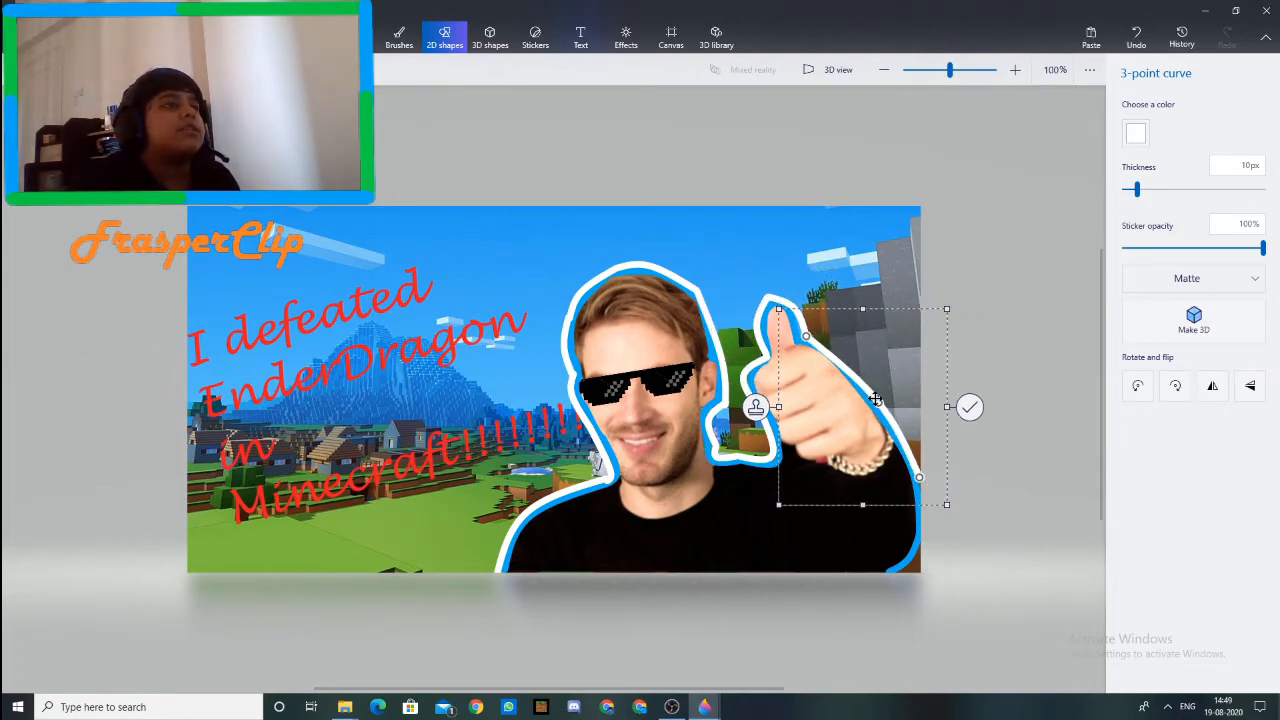
{"action": "left_click_drag", "start_coordinate": [919, 478], "coordinate": [862, 381]}
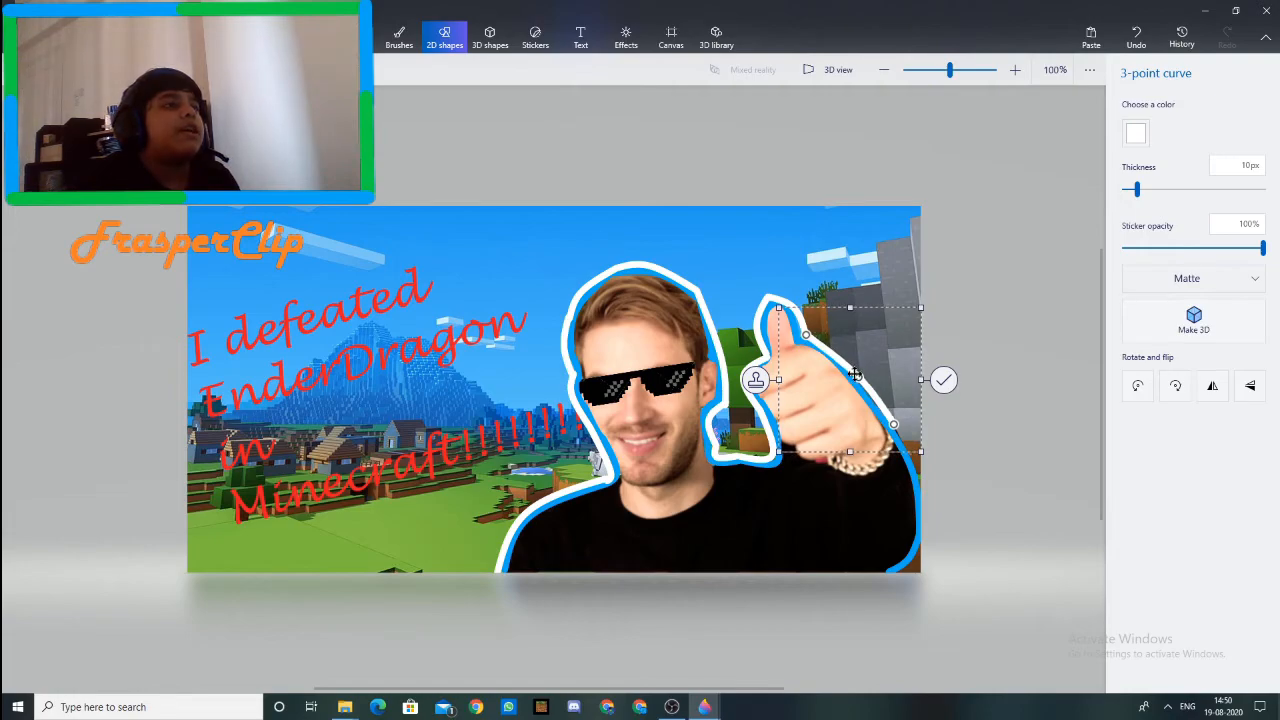
{"action": "left_click_drag", "start_coordinate": [855, 376], "coordinate": [855, 377]}
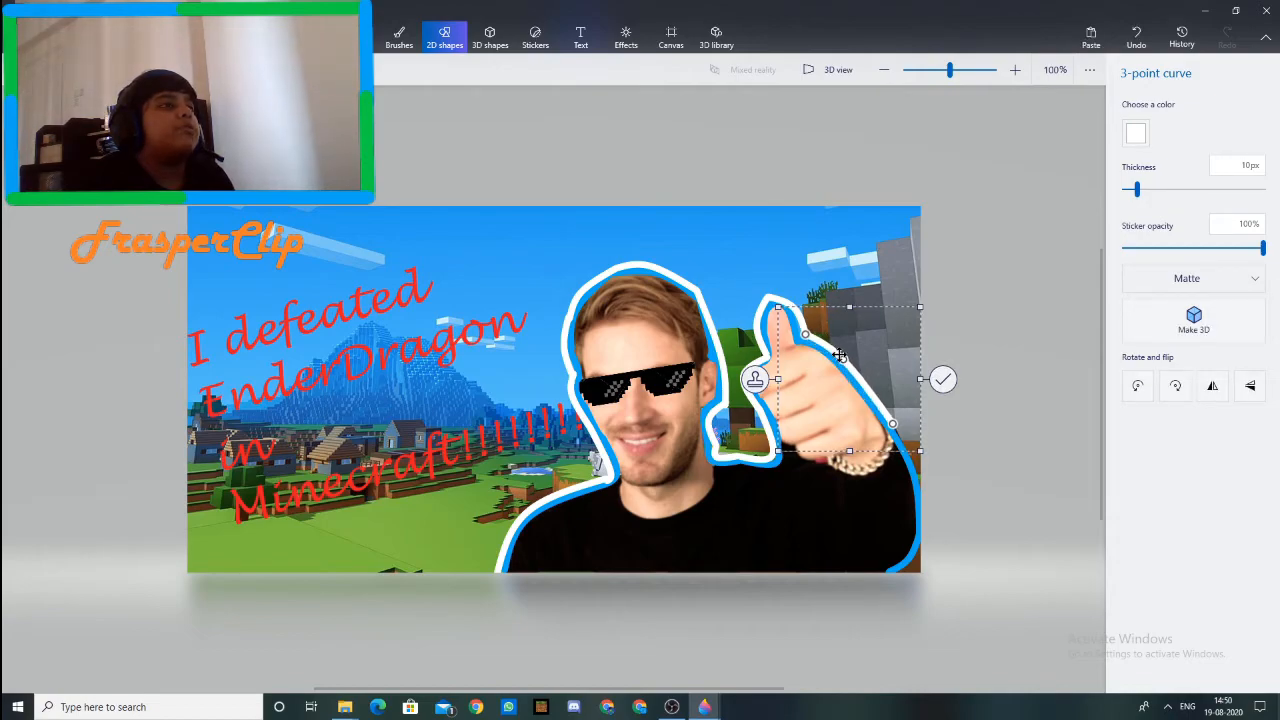
Step: Complete the white outline down the outer arm from the wrist to the canvas's lower edge
{"action": "left_click_drag", "start_coordinate": [862, 385], "coordinate": [941, 466]}
{"action": "left_click_drag", "start_coordinate": [983, 512], "coordinate": [905, 563]}
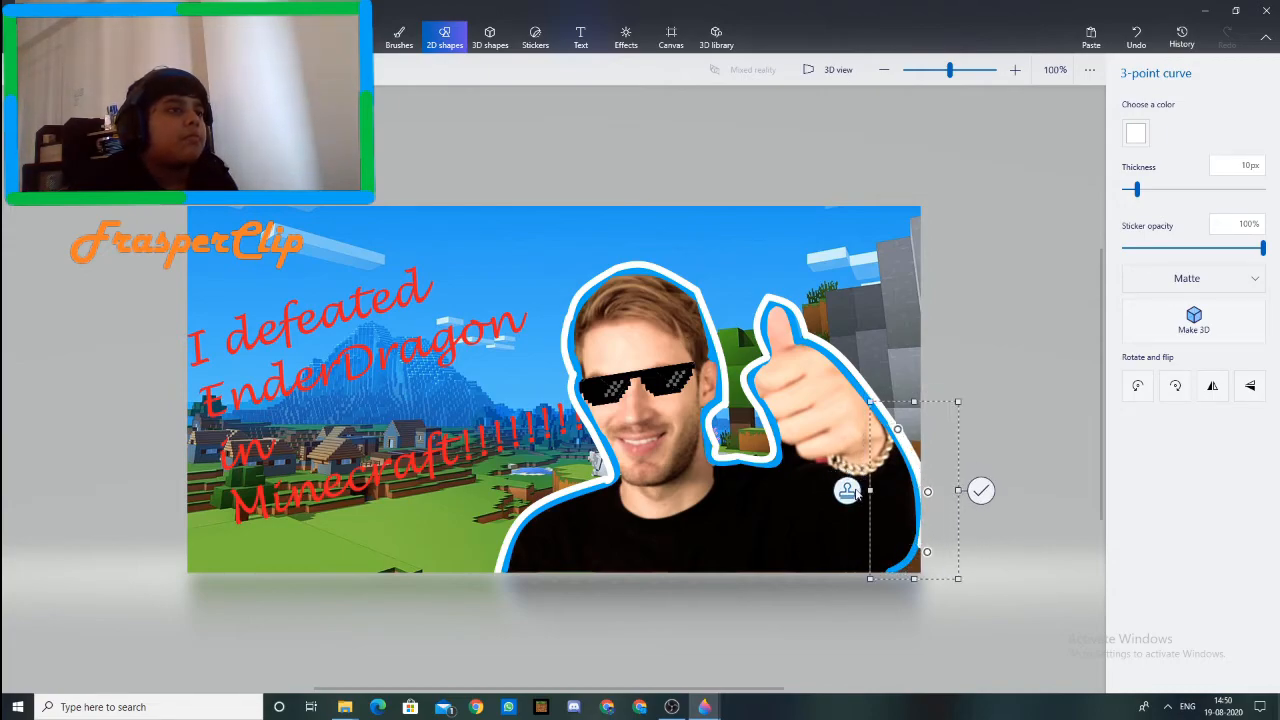
{"action": "left_click_drag", "start_coordinate": [920, 515], "coordinate": [890, 540]}
{"action": "left_click_drag", "start_coordinate": [866, 450], "coordinate": [911, 562]}
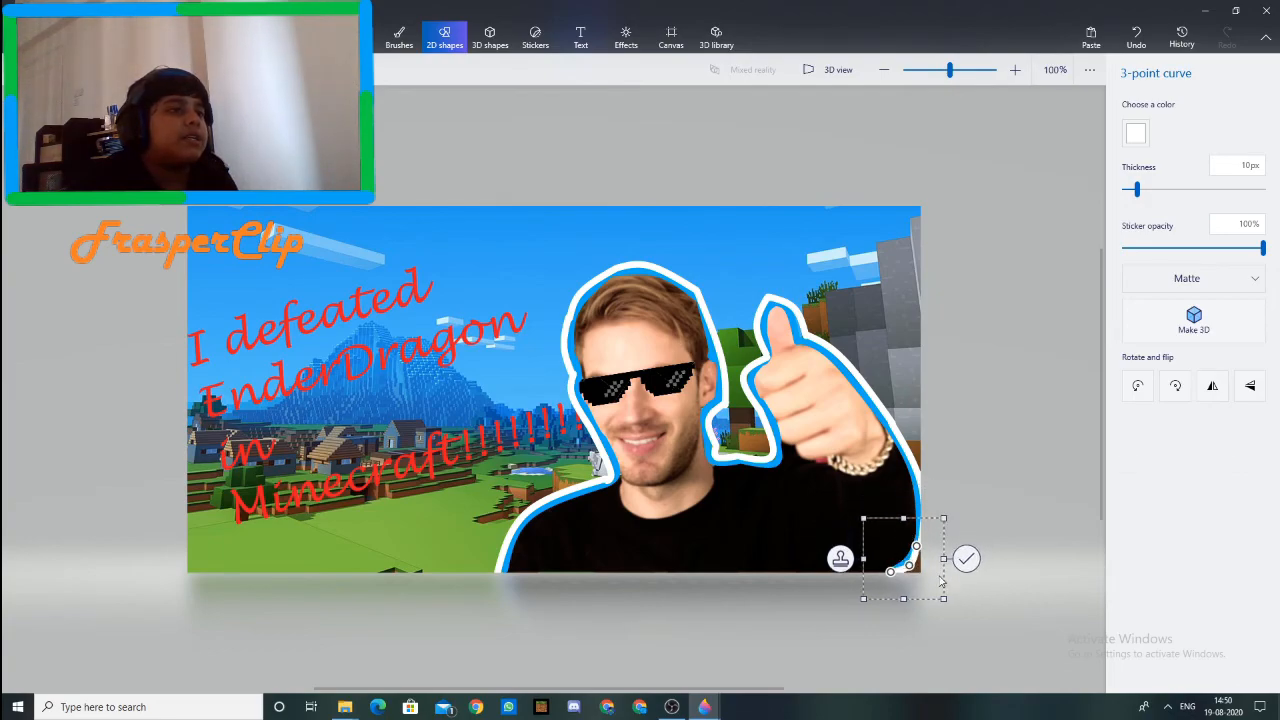
{"action": "left_click", "coordinate": [968, 559]}
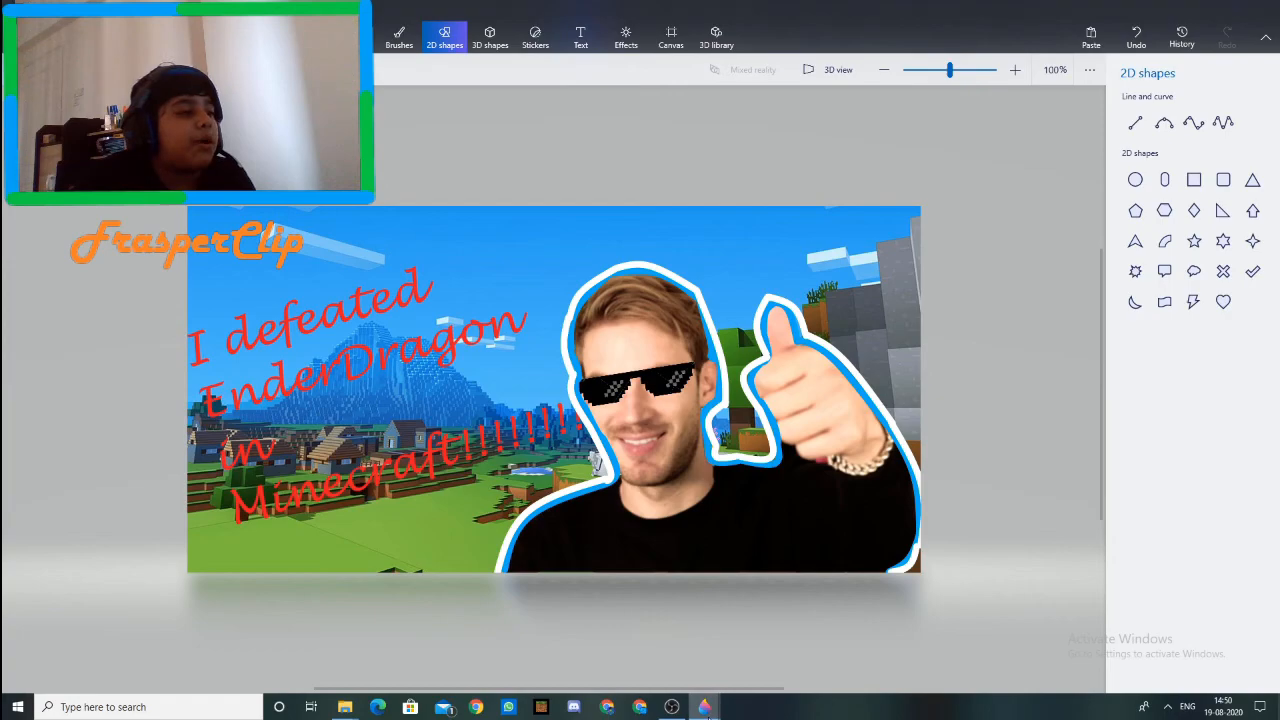
{"action": "left_click", "coordinate": [671, 707]}
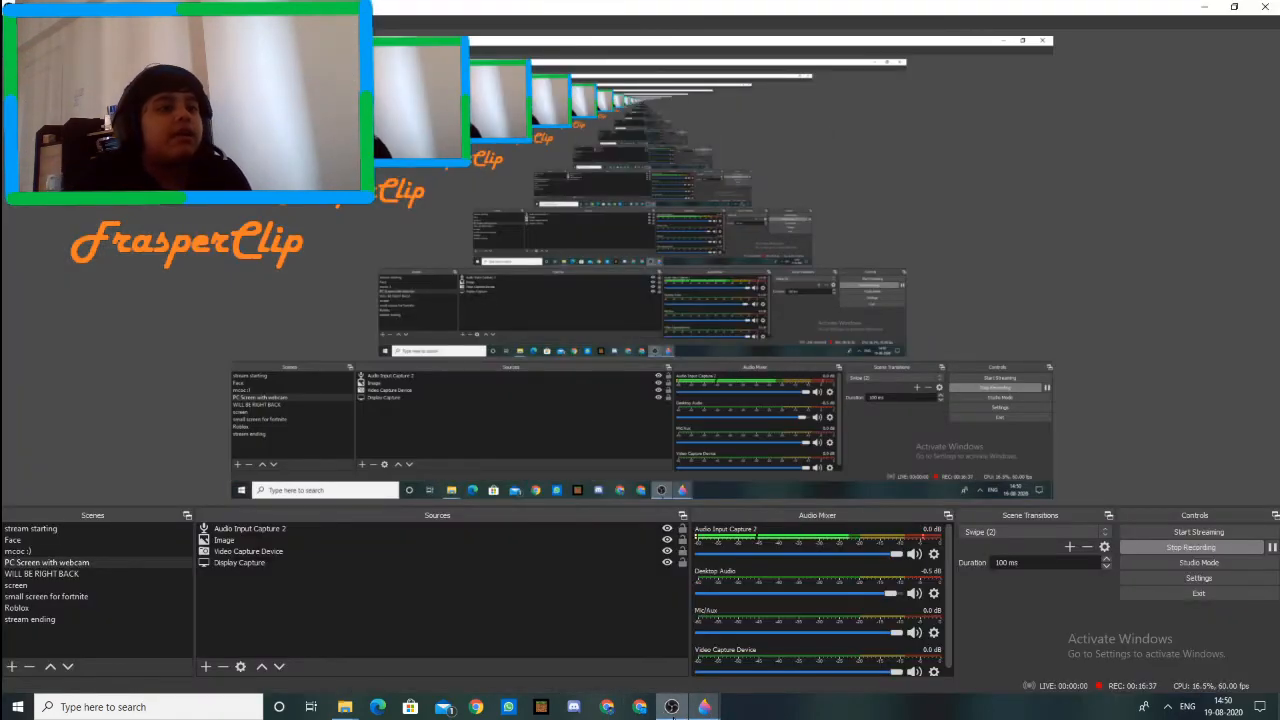